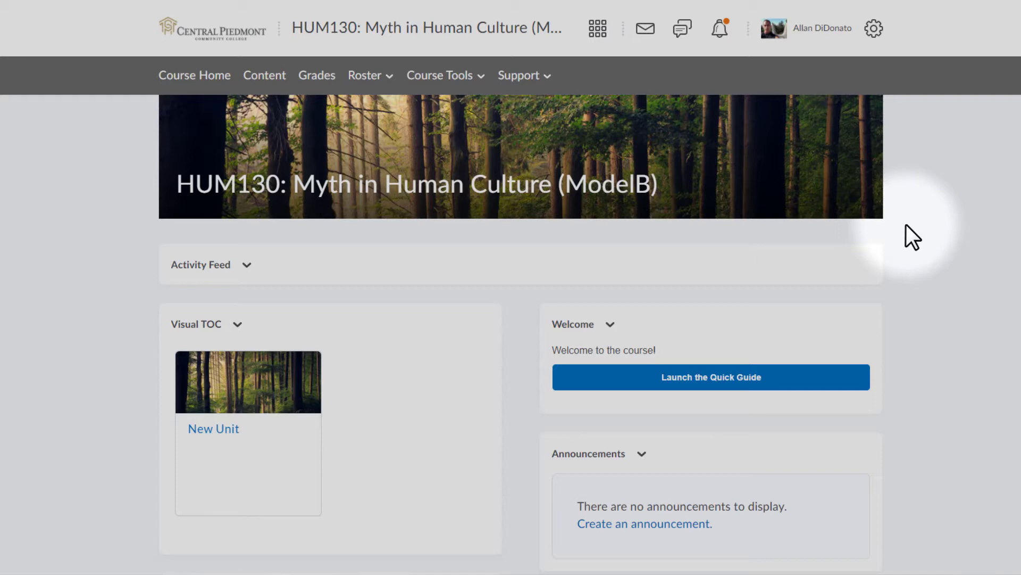
Look over the existing Teacher Profile widget's actions on the course homepage, then close them.
{"action": "scroll", "coordinate": [905, 225], "scroll_direction": "down", "scroll_amount": 10}
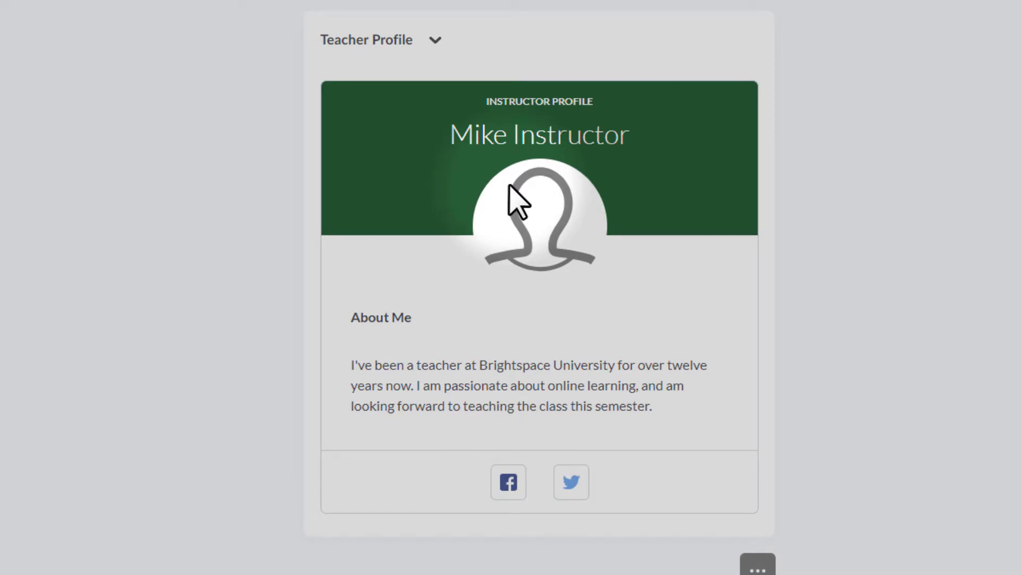
{"action": "left_click", "coordinate": [437, 40]}
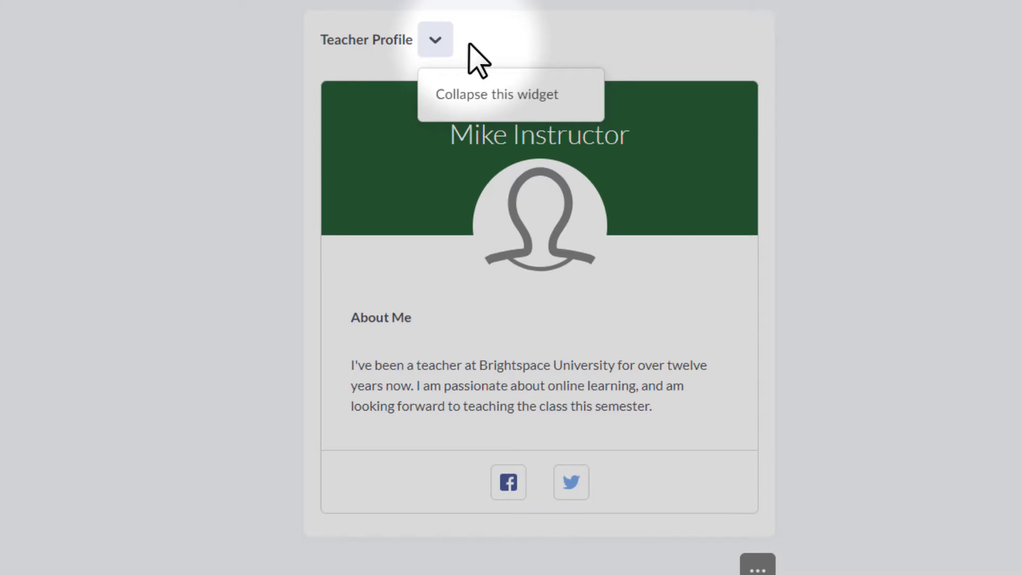
{"action": "left_click", "coordinate": [509, 64]}
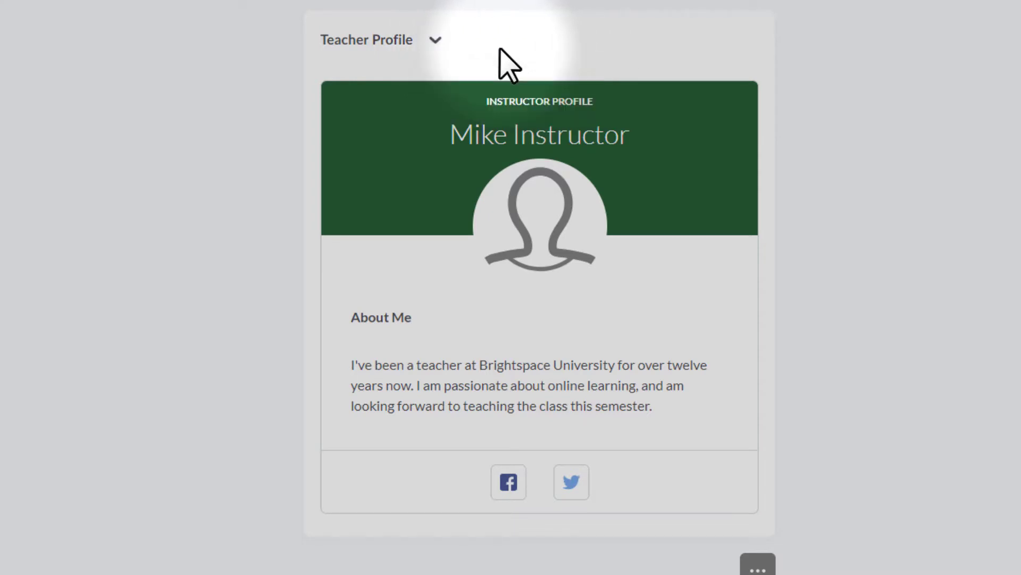
{"action": "scroll", "coordinate": [529, 92], "scroll_direction": "up", "scroll_amount": 10}
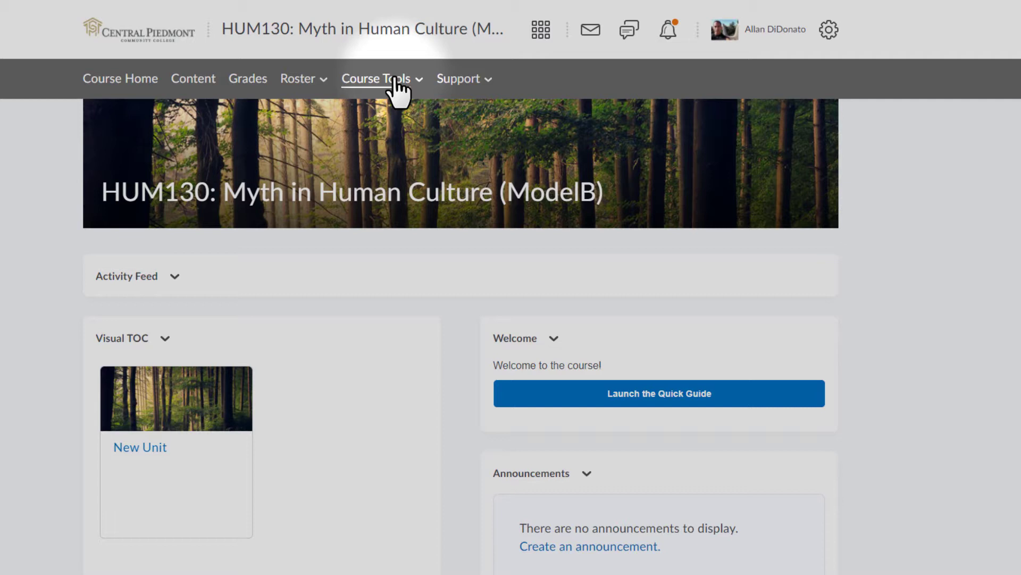
Go to Course Admin > Homepages and start a new homepage named 'Test'.
{"action": "left_click", "coordinate": [394, 79]}
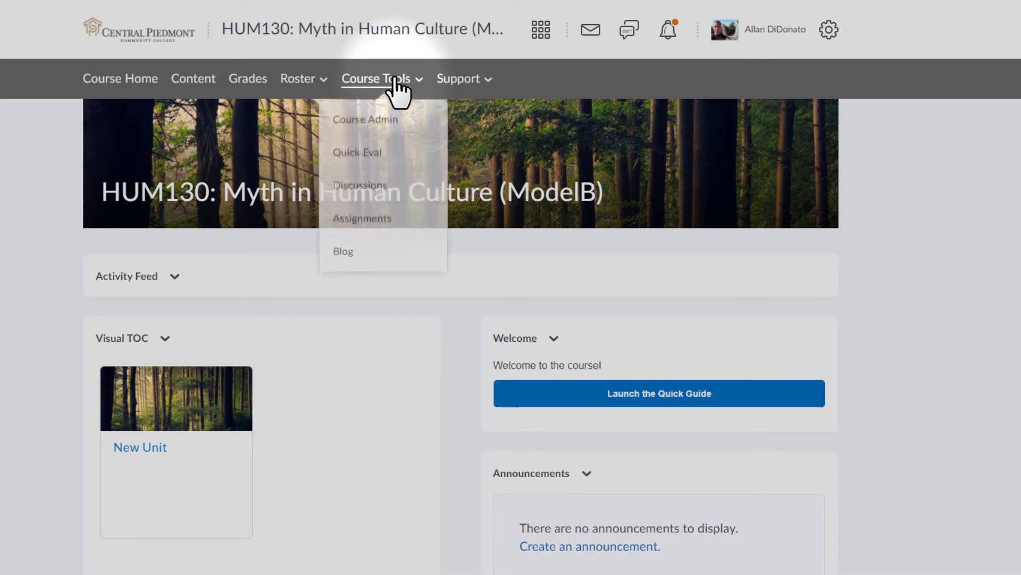
{"action": "left_click", "coordinate": [385, 126]}
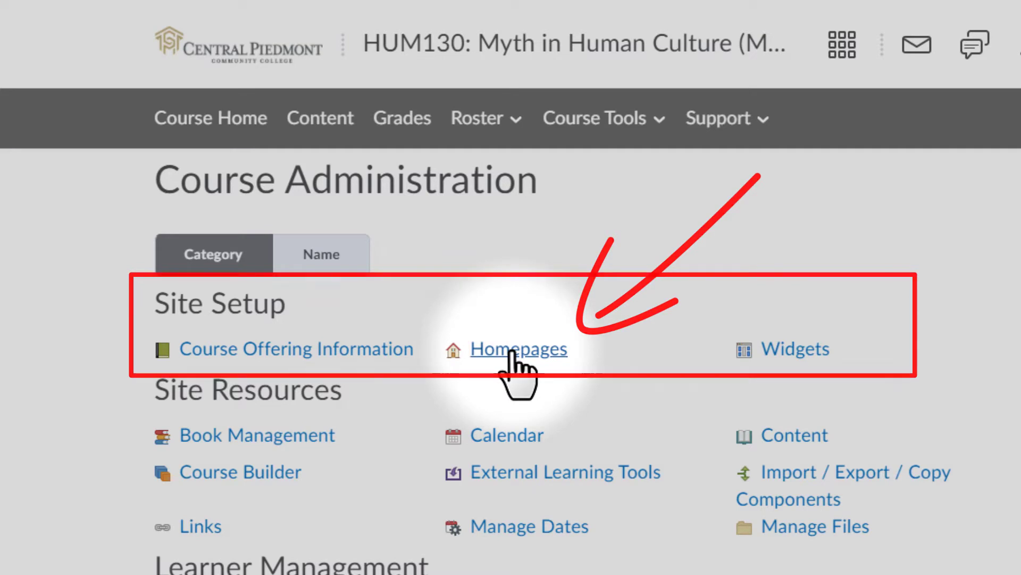
{"action": "left_click", "coordinate": [512, 350]}
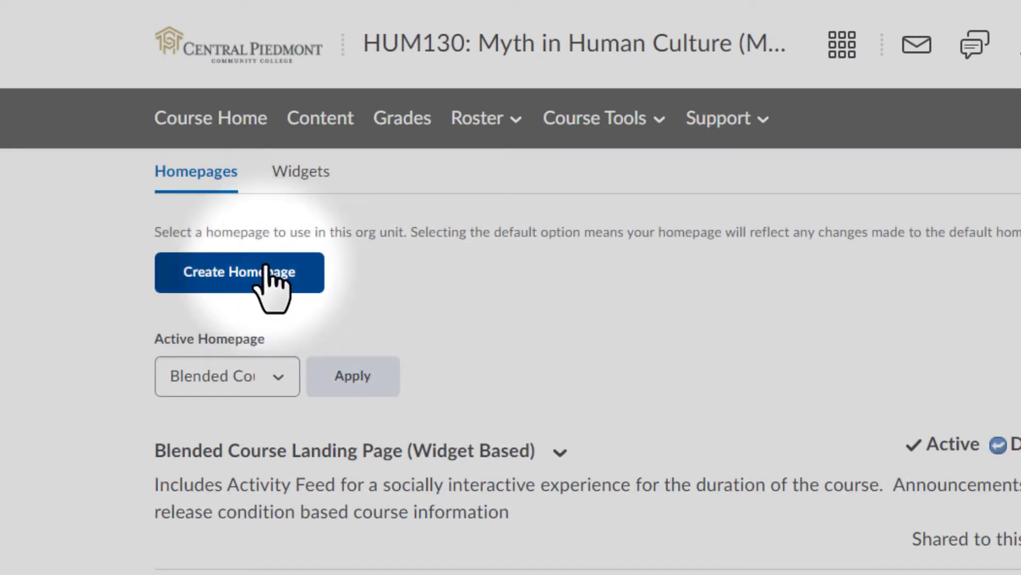
{"action": "left_click", "coordinate": [238, 272]}
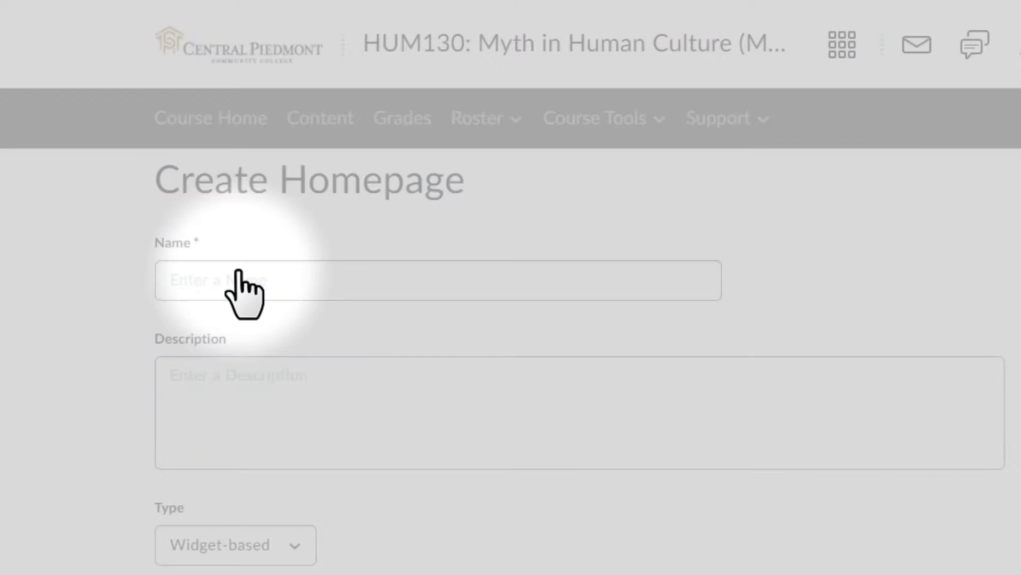
{"action": "left_click", "coordinate": [239, 274]}
{"action": "type", "text": "Test"}
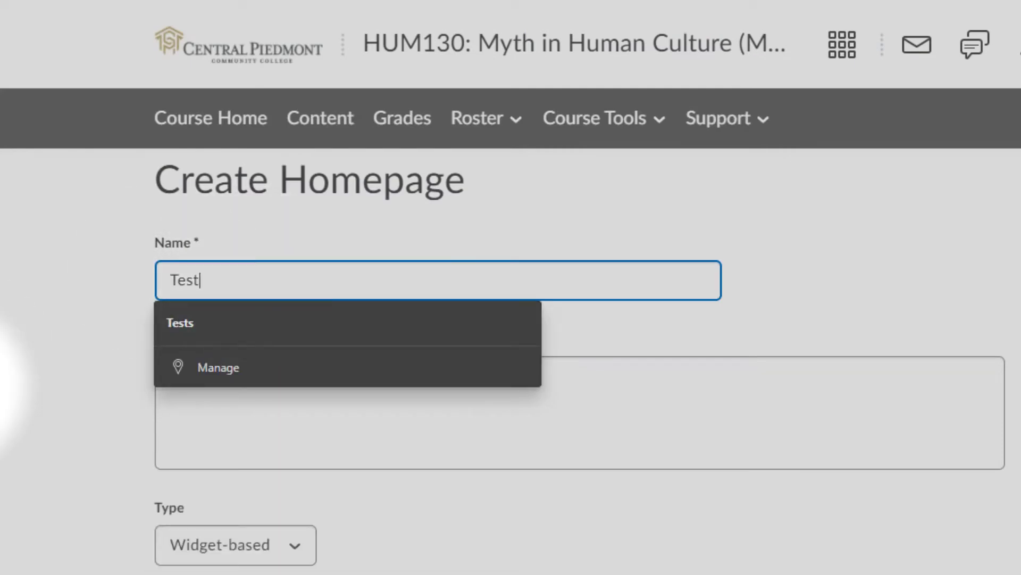
{"action": "left_click", "coordinate": [50, 399]}
{"action": "scroll", "coordinate": [32, 396], "scroll_direction": "down", "scroll_amount": 3}
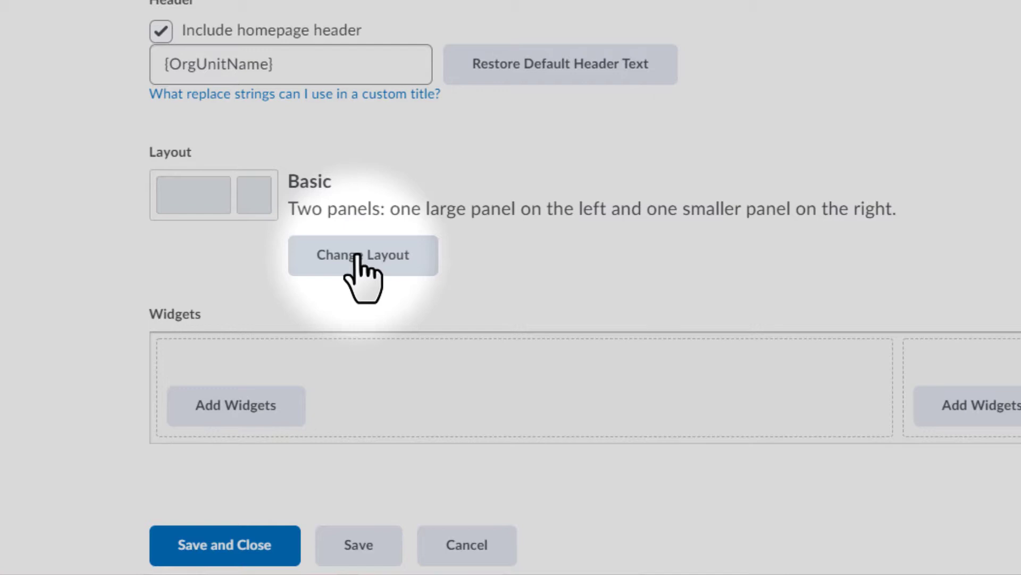
Switch the Test homepage to the Large Right Panel layout with four widget panels.
{"action": "left_click", "coordinate": [358, 258]}
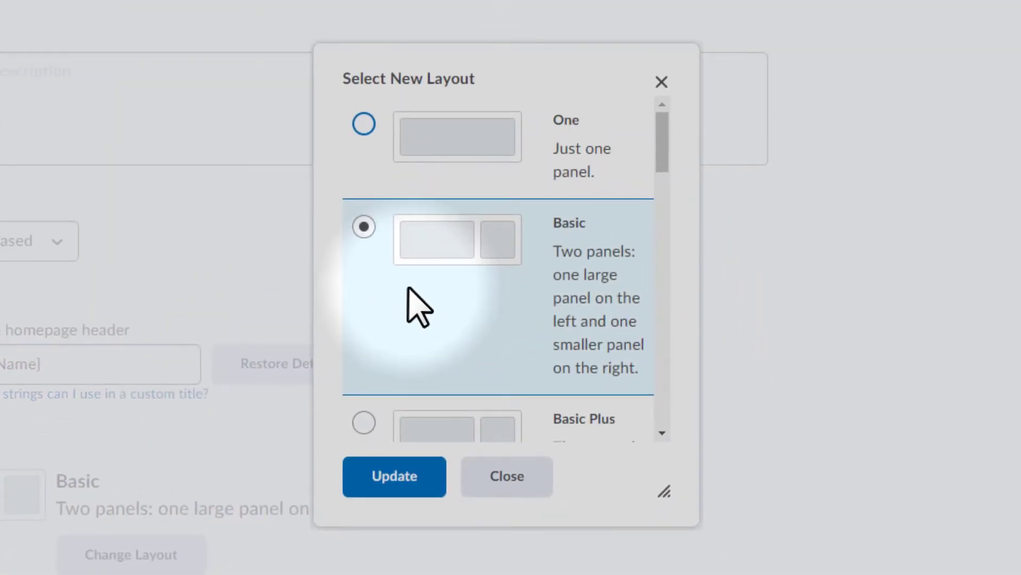
{"action": "scroll", "coordinate": [416, 306], "scroll_direction": "down", "scroll_amount": 8}
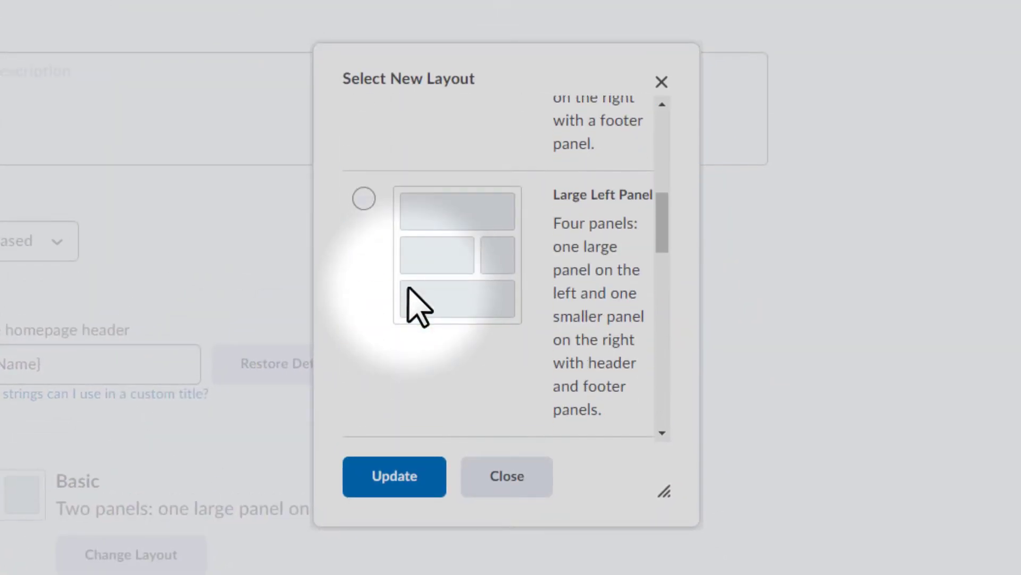
{"action": "scroll", "coordinate": [408, 290], "scroll_direction": "down", "scroll_amount": 4}
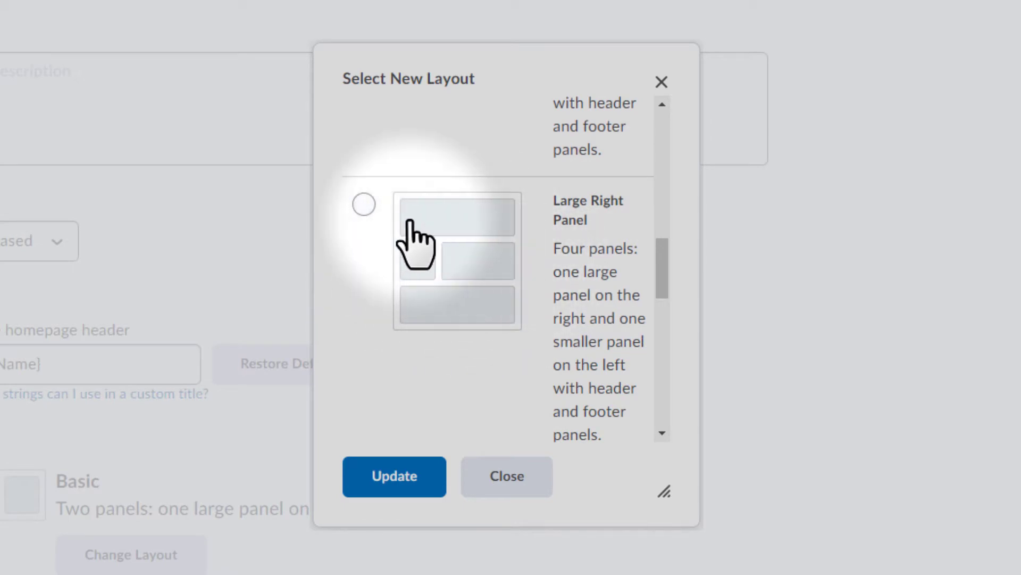
{"action": "left_click", "coordinate": [364, 205]}
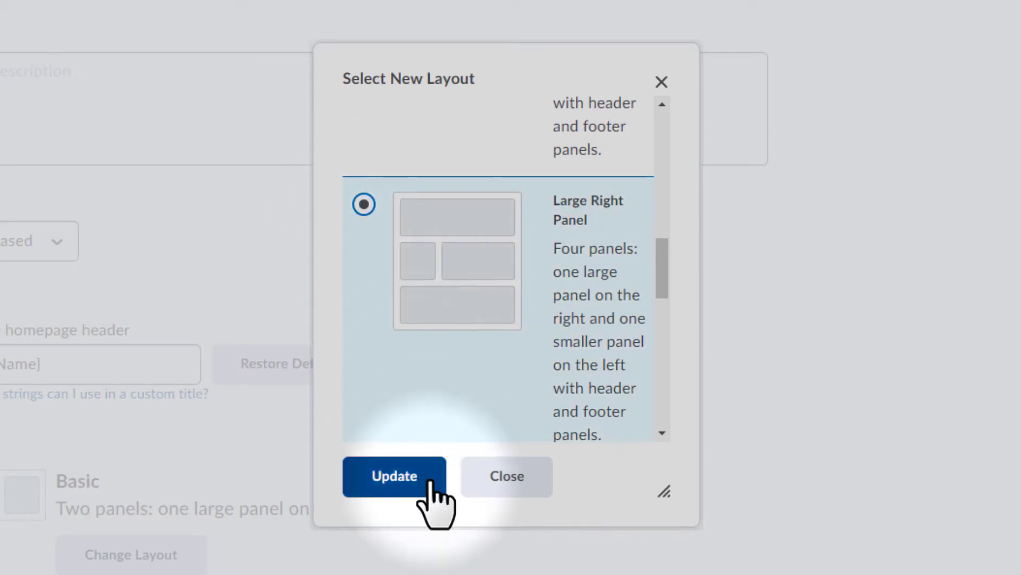
{"action": "left_click", "coordinate": [391, 475]}
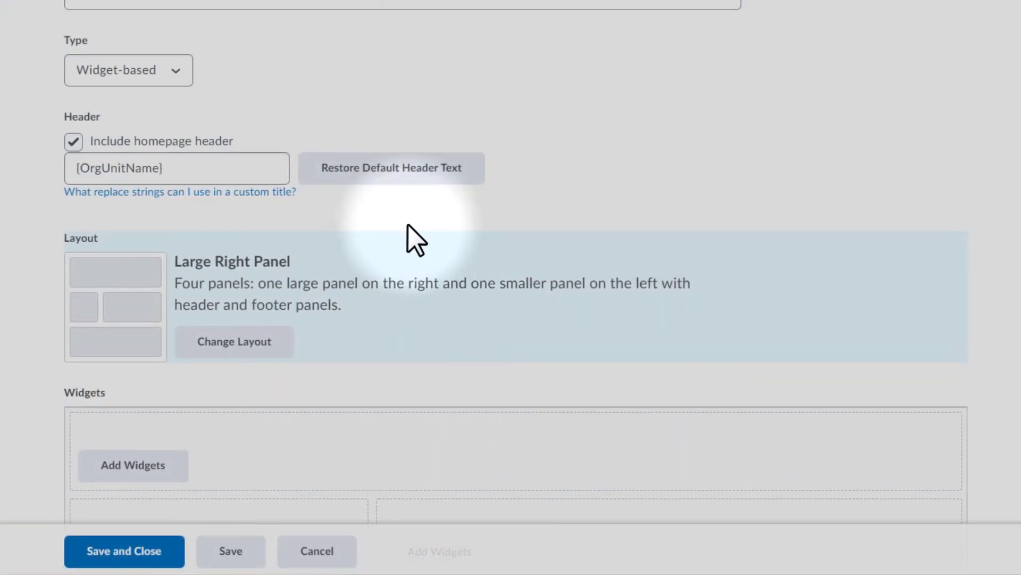
{"action": "scroll", "coordinate": [406, 227], "scroll_direction": "down", "scroll_amount": 4}
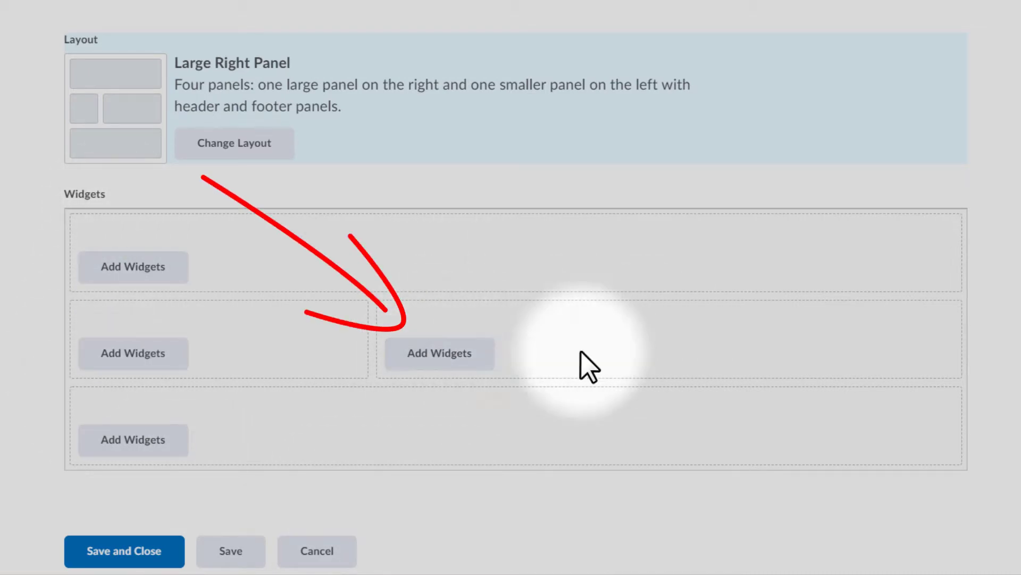
Add the Teacher Profile widget to the large right-hand Secondary Content Panel.
{"action": "left_click", "coordinate": [435, 357]}
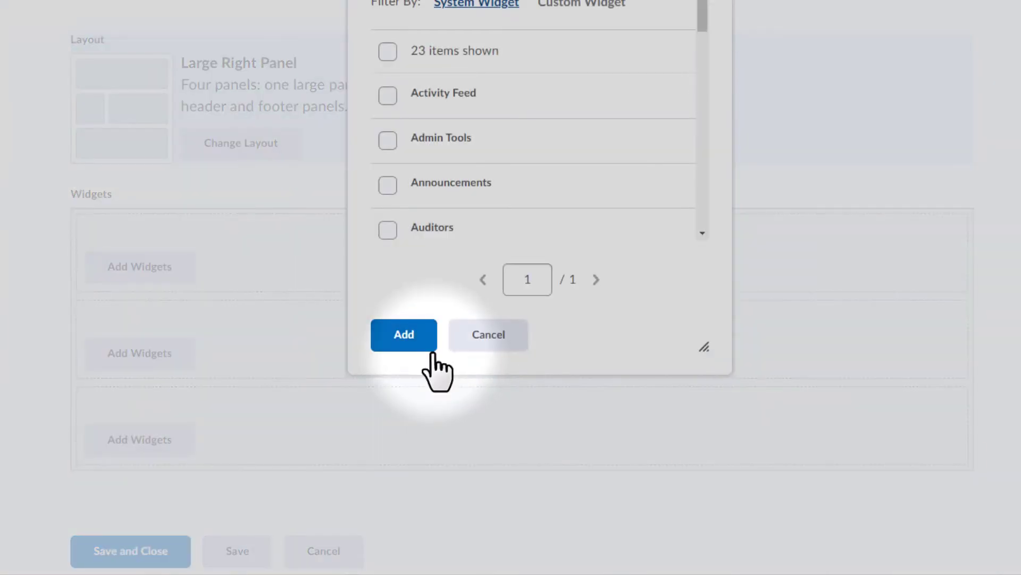
{"action": "left_click", "coordinate": [490, 336]}
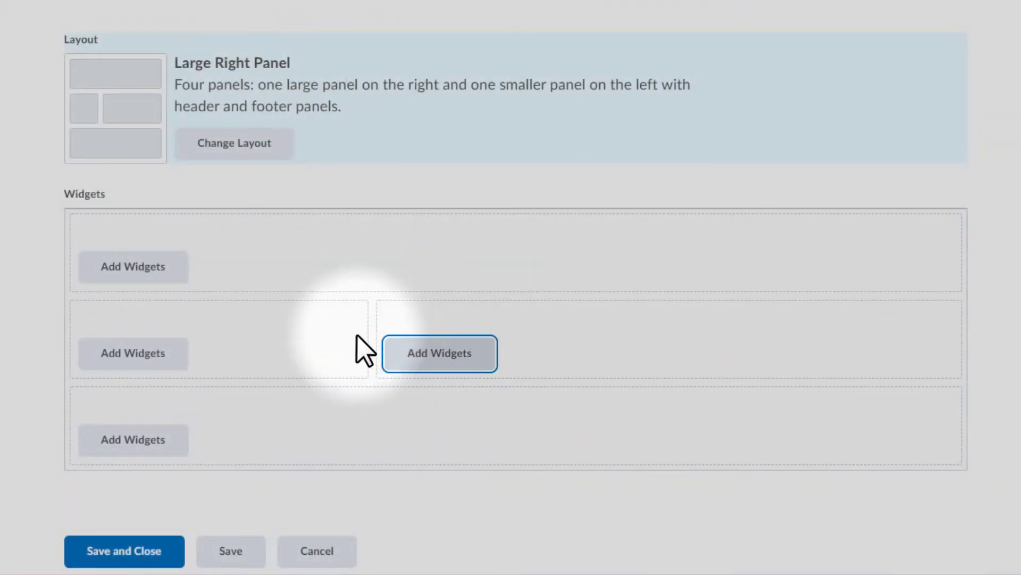
{"action": "left_click", "coordinate": [425, 366]}
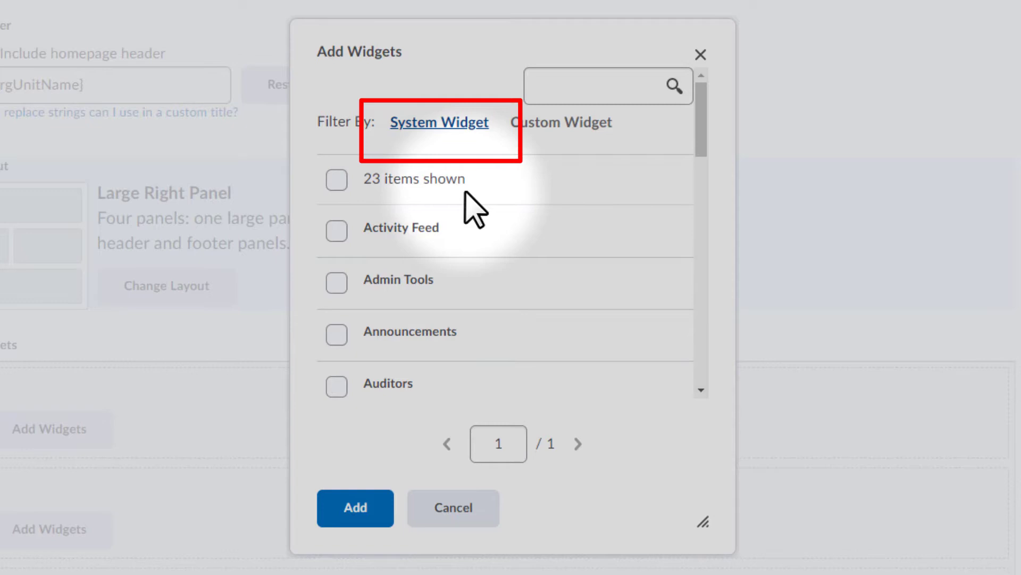
{"action": "scroll", "coordinate": [466, 193], "scroll_direction": "down", "scroll_amount": 6}
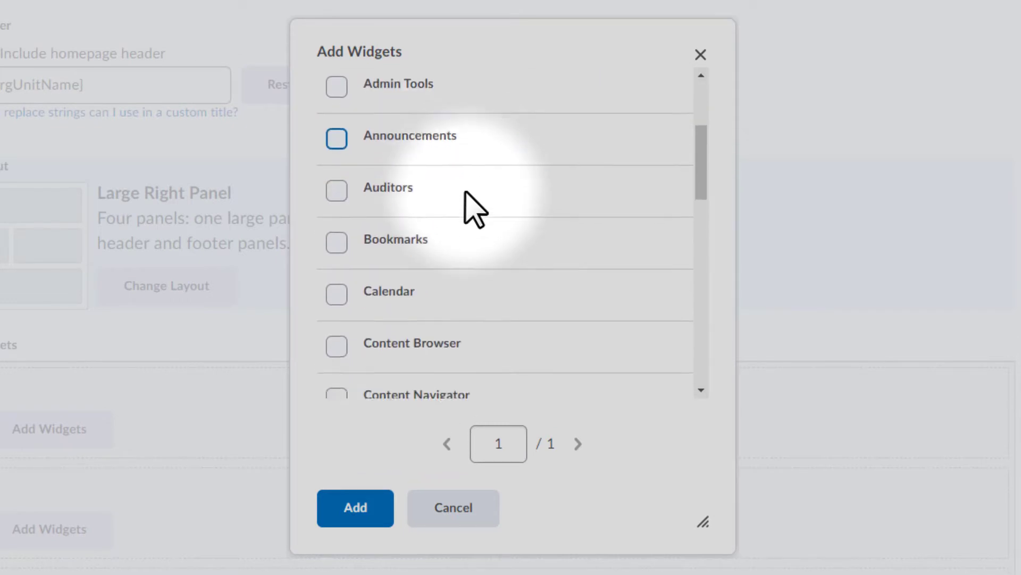
{"action": "scroll", "coordinate": [466, 193], "scroll_direction": "down", "scroll_amount": 10}
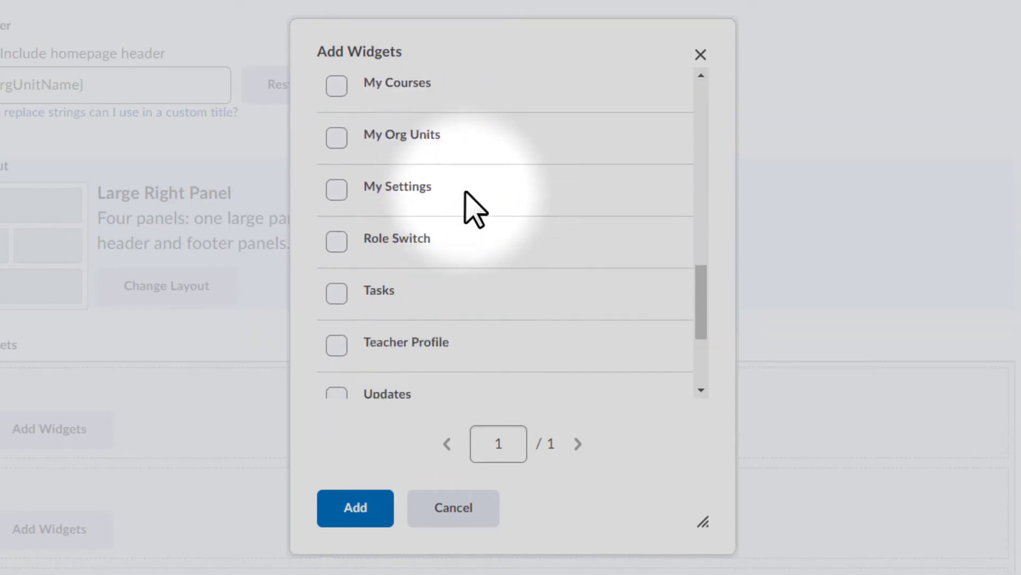
{"action": "scroll", "coordinate": [464, 191], "scroll_direction": "down", "scroll_amount": 2}
{"action": "left_click", "coordinate": [337, 173]}
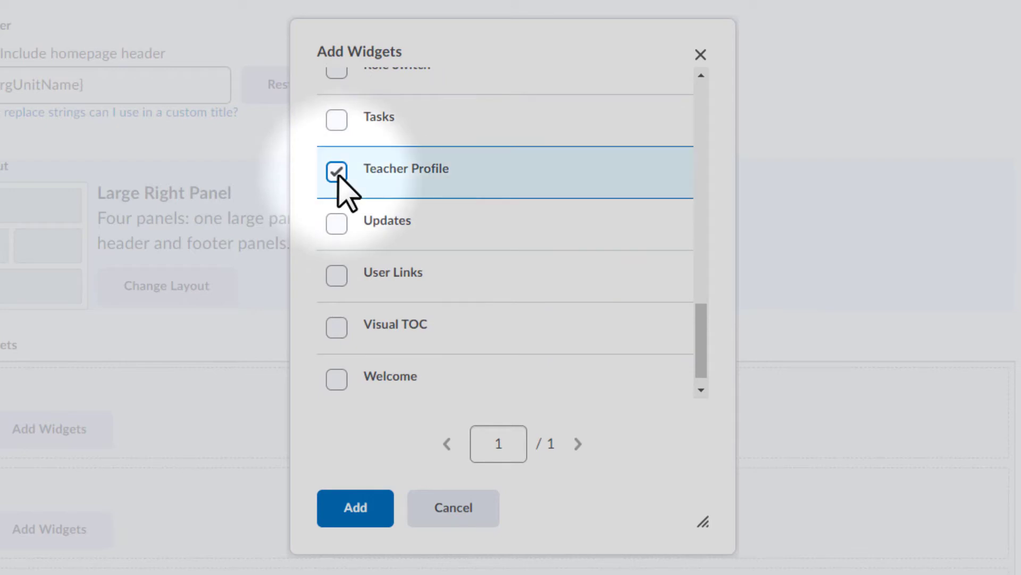
{"action": "left_click", "coordinate": [368, 510]}
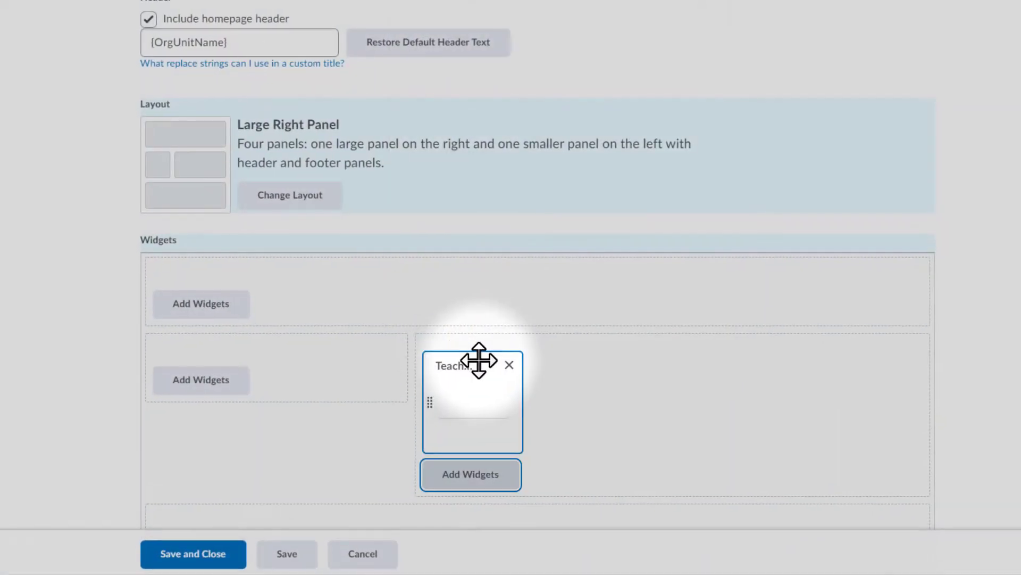
{"action": "scroll", "coordinate": [909, 218], "scroll_direction": "down", "scroll_amount": 2}
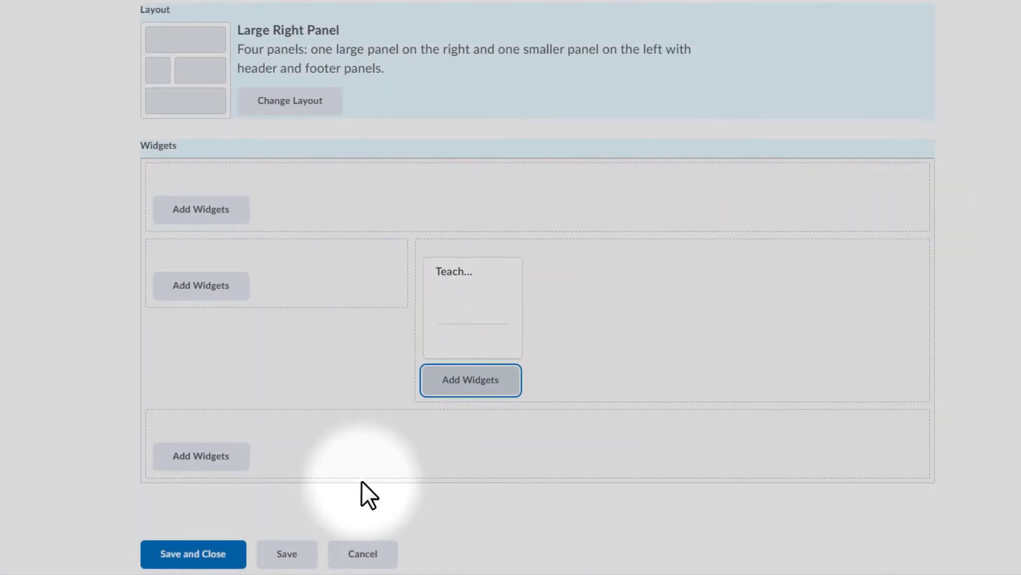
Save the Test homepage and apply it as the course's active homepage.
{"action": "left_click", "coordinate": [201, 557]}
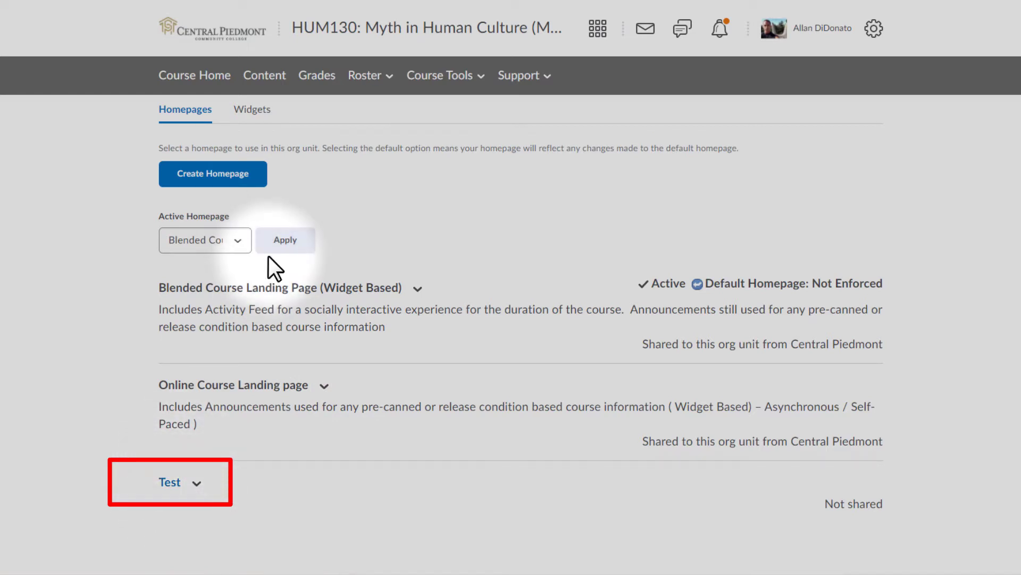
{"action": "left_click", "coordinate": [238, 241]}
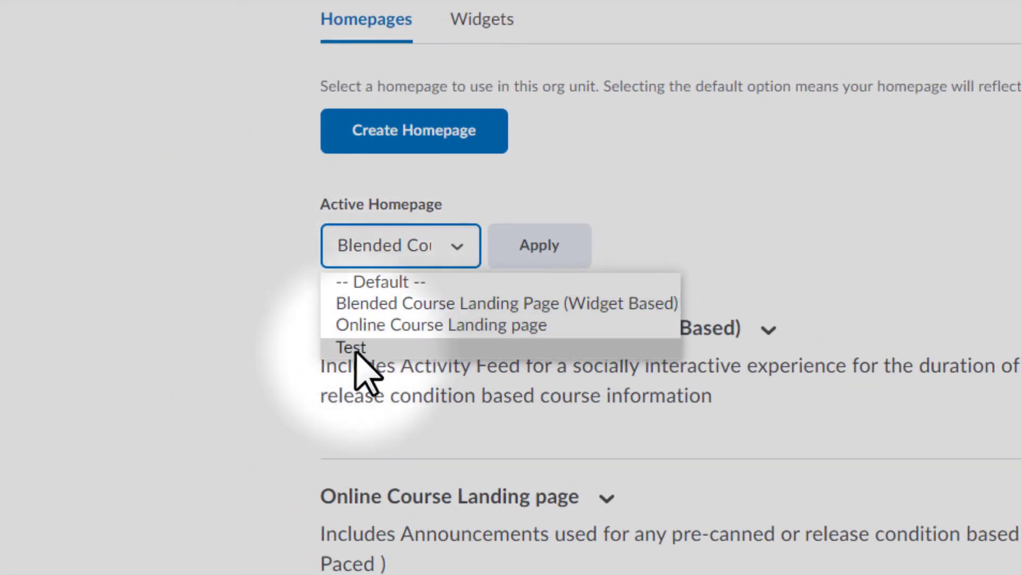
{"action": "left_click", "coordinate": [355, 347]}
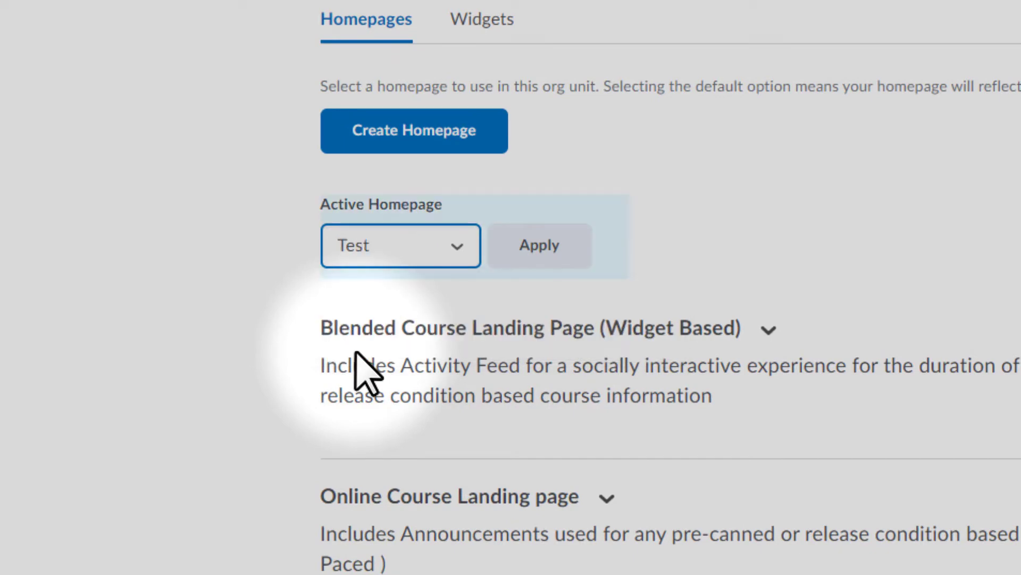
{"action": "left_click", "coordinate": [555, 246]}
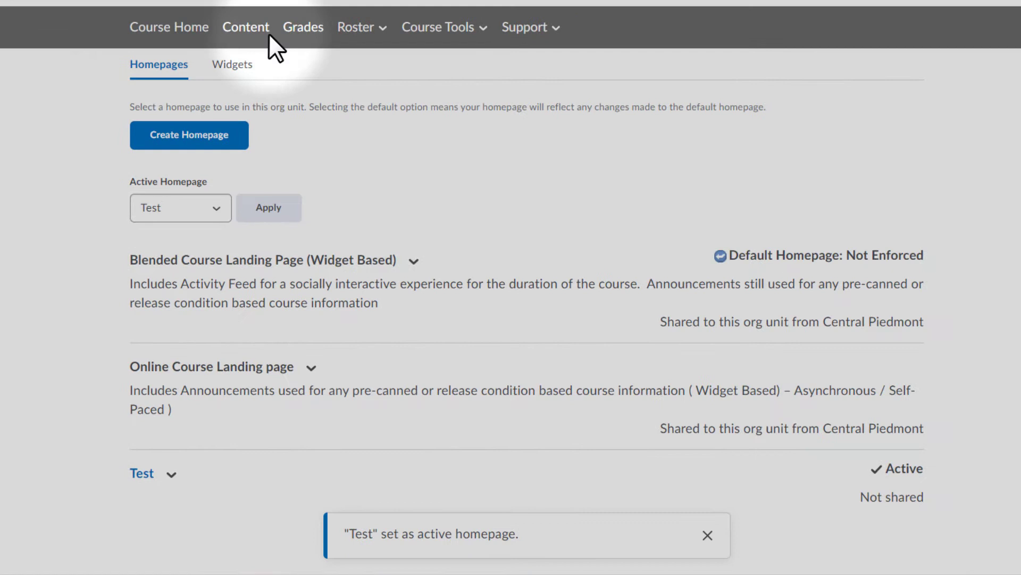
On the HUM130 course home, choose Edit this widget from the Teacher Profile menu.
{"action": "left_click", "coordinate": [173, 29]}
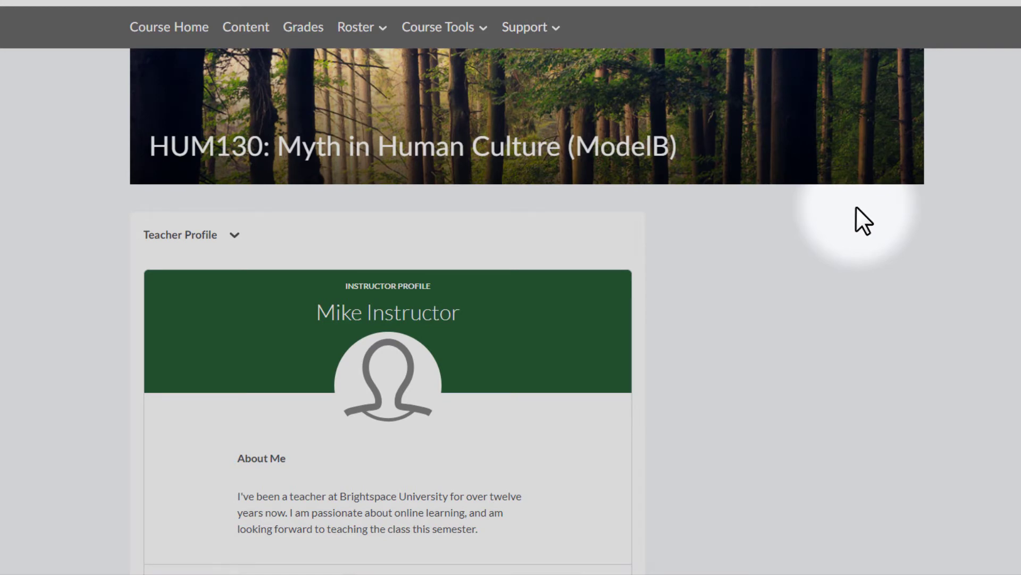
{"action": "scroll", "coordinate": [855, 209], "scroll_direction": "down", "scroll_amount": 2}
{"action": "scroll", "coordinate": [855, 212], "scroll_direction": "up", "scroll_amount": 2}
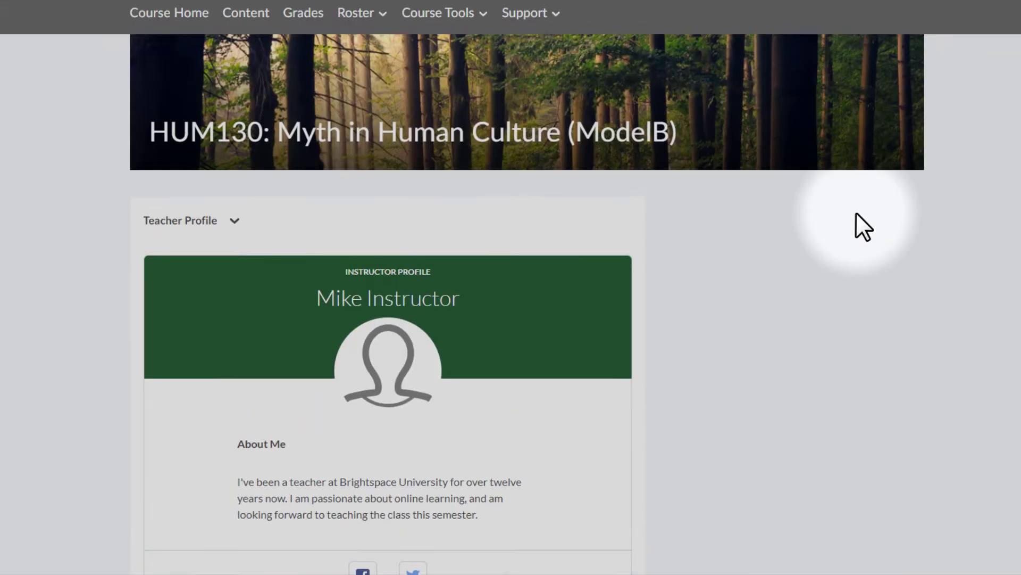
{"action": "scroll", "coordinate": [856, 211], "scroll_direction": "down", "scroll_amount": 2}
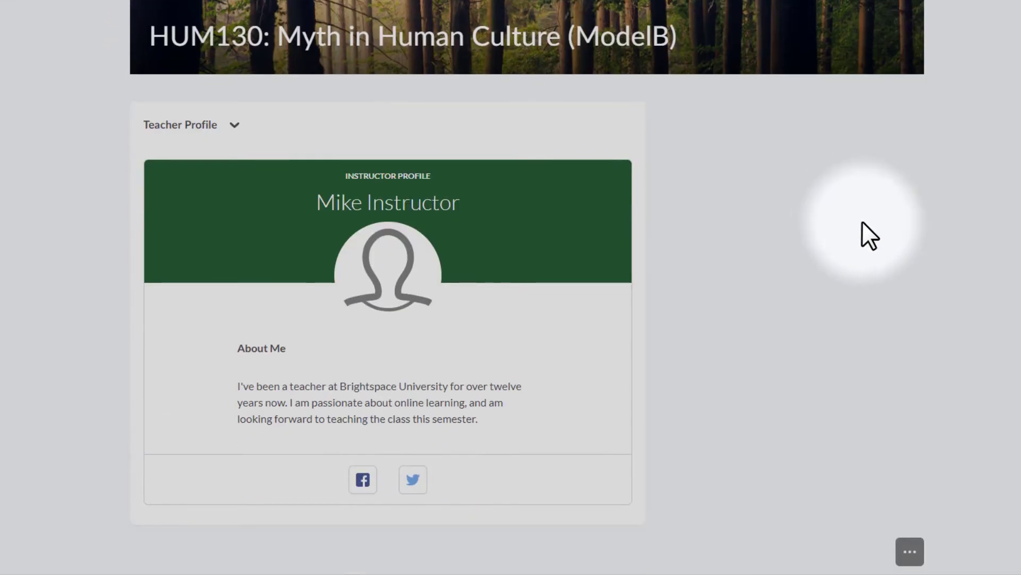
{"action": "left_click", "coordinate": [235, 127]}
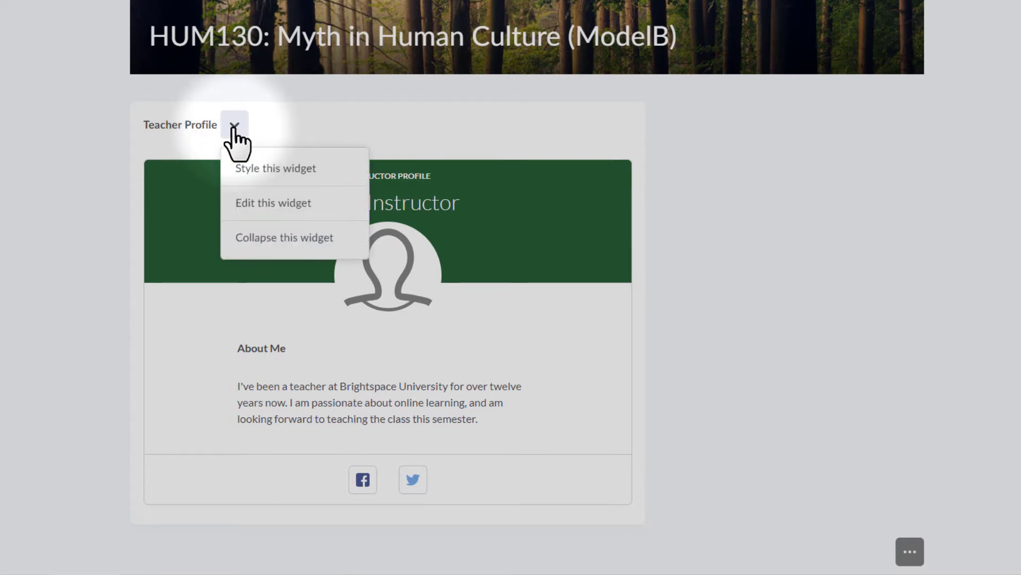
{"action": "left_click", "coordinate": [253, 202]}
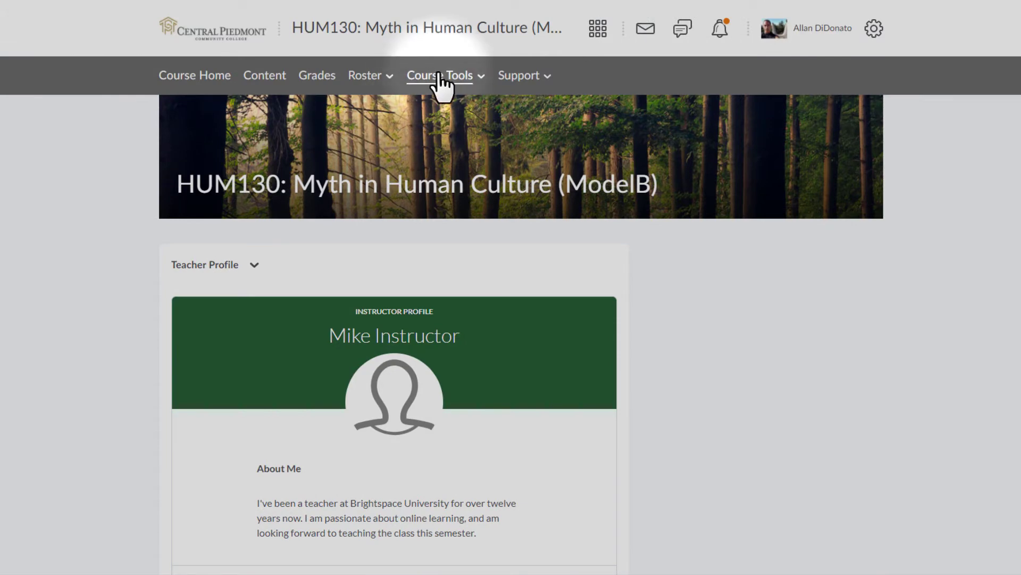
Go to Course Tools > Course Admin and open the Widgets management page.
{"action": "left_click", "coordinate": [437, 77]}
{"action": "left_click", "coordinate": [433, 120]}
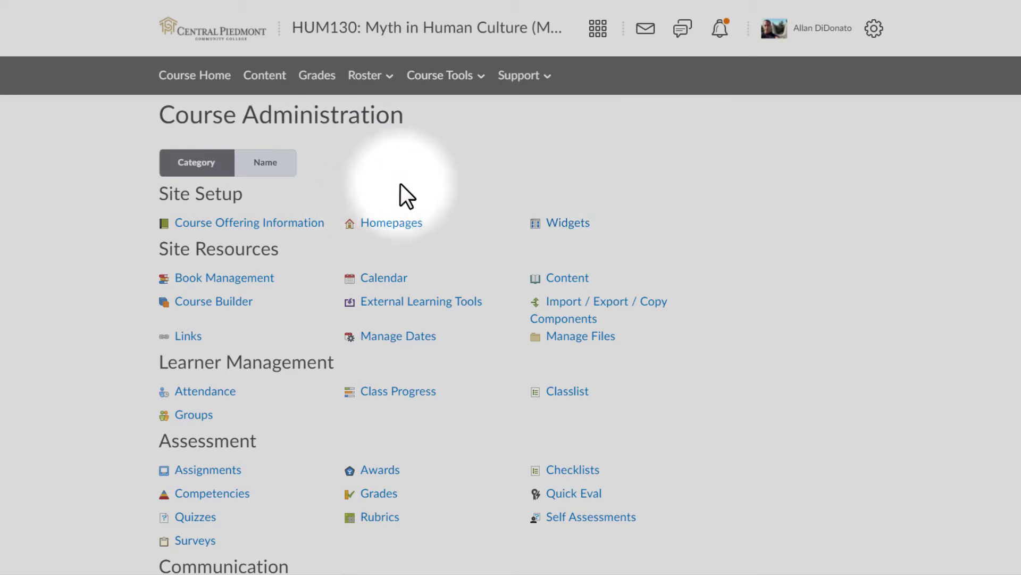
{"action": "left_click", "coordinate": [556, 223]}
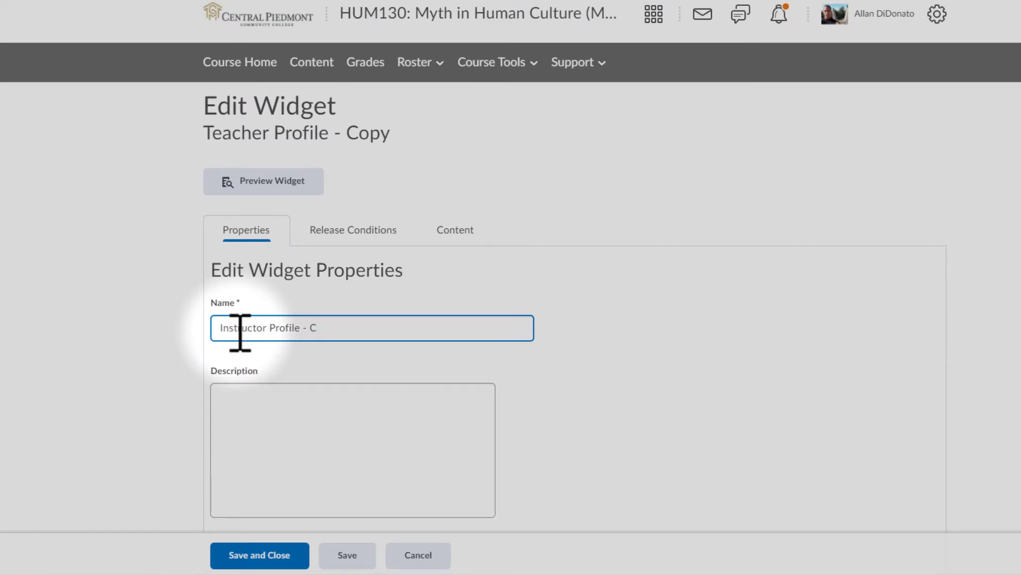
Trim the copied widget's name to 'Instructor Profile' and save it.
{"action": "key", "text": "BackSpace"}
{"action": "key", "text": "BackSpace"}
{"action": "key", "text": "BackSpace"}
{"action": "left_click", "coordinate": [601, 327]}
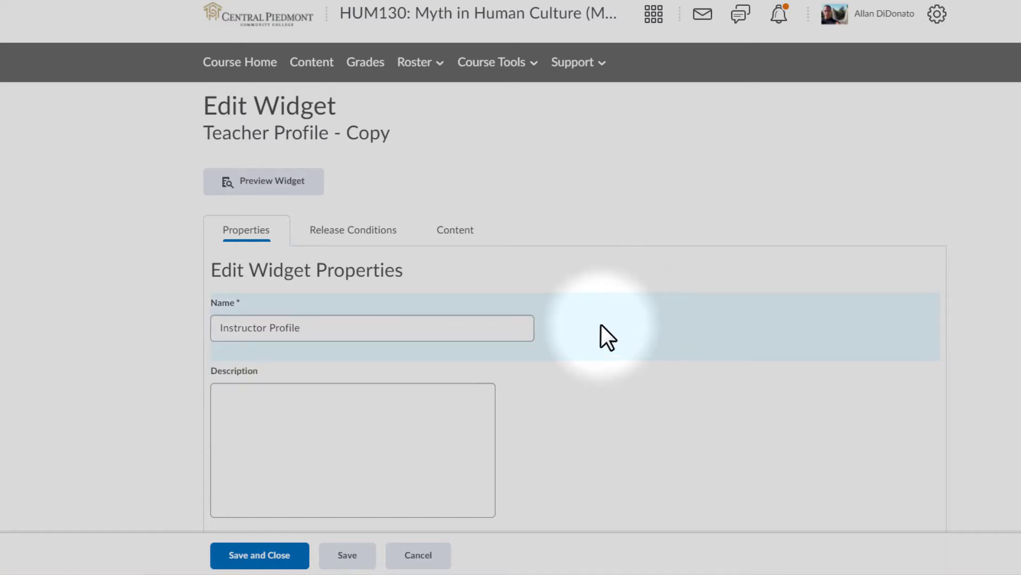
{"action": "scroll", "coordinate": [602, 327], "scroll_direction": "down", "scroll_amount": 1}
{"action": "left_click", "coordinate": [235, 460]}
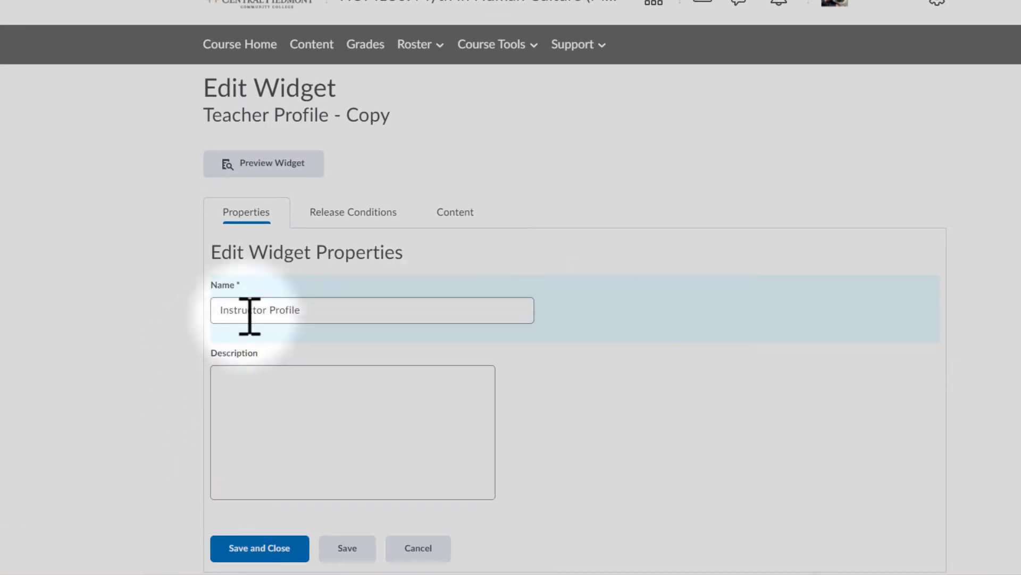
{"action": "left_click", "coordinate": [269, 551]}
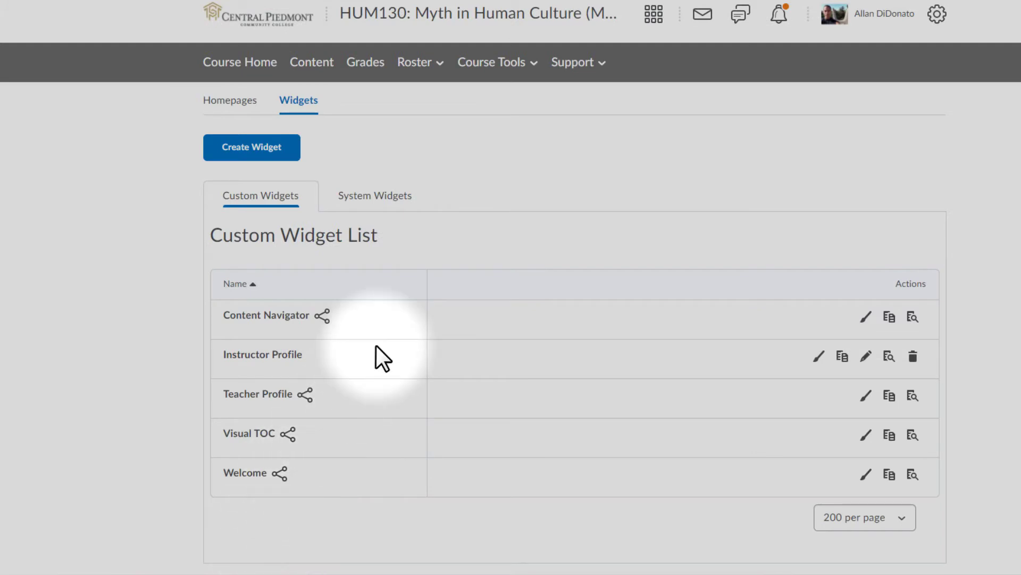
On the Homepages tab, open the Test homepage for editing.
{"action": "left_click", "coordinate": [237, 101]}
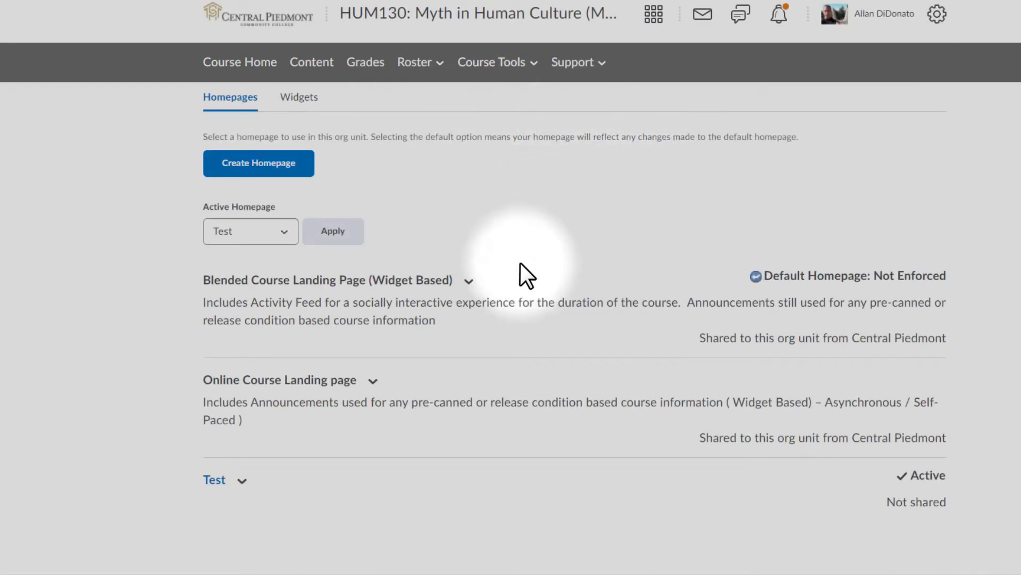
{"action": "left_click", "coordinate": [210, 480]}
{"action": "scroll", "coordinate": [549, 288], "scroll_direction": "down", "scroll_amount": 8}
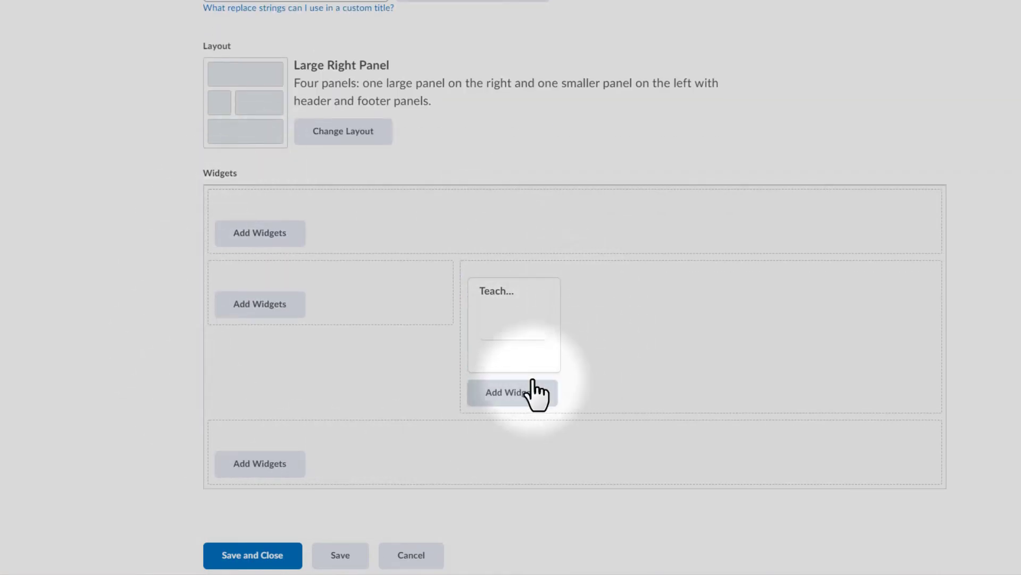
Replace Teacher Profile with the Instructor Profile widget in the right panel and save Test.
{"action": "mouse_move", "coordinate": [552, 303]}
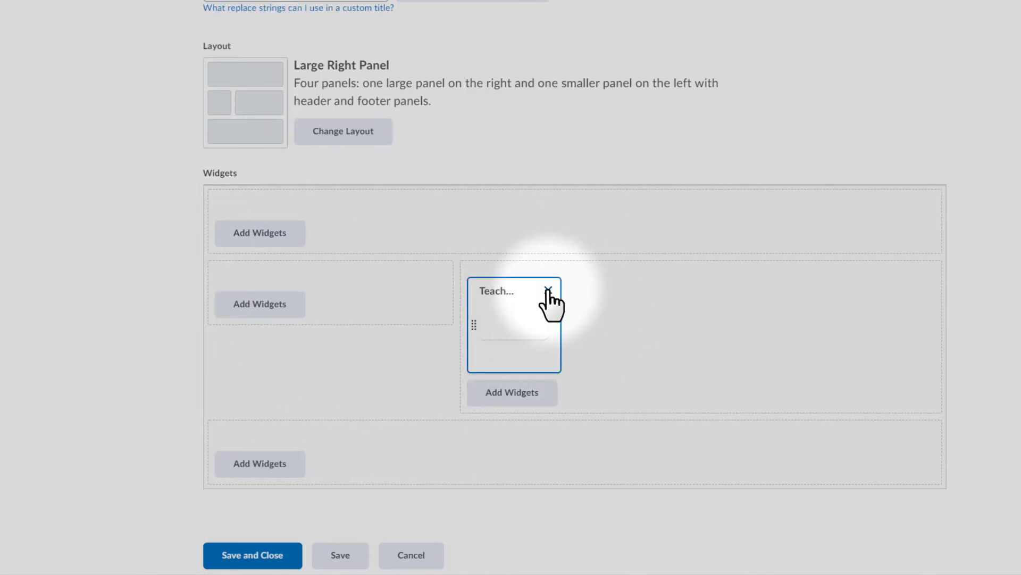
{"action": "left_click", "coordinate": [548, 291]}
{"action": "left_click", "coordinate": [524, 395]}
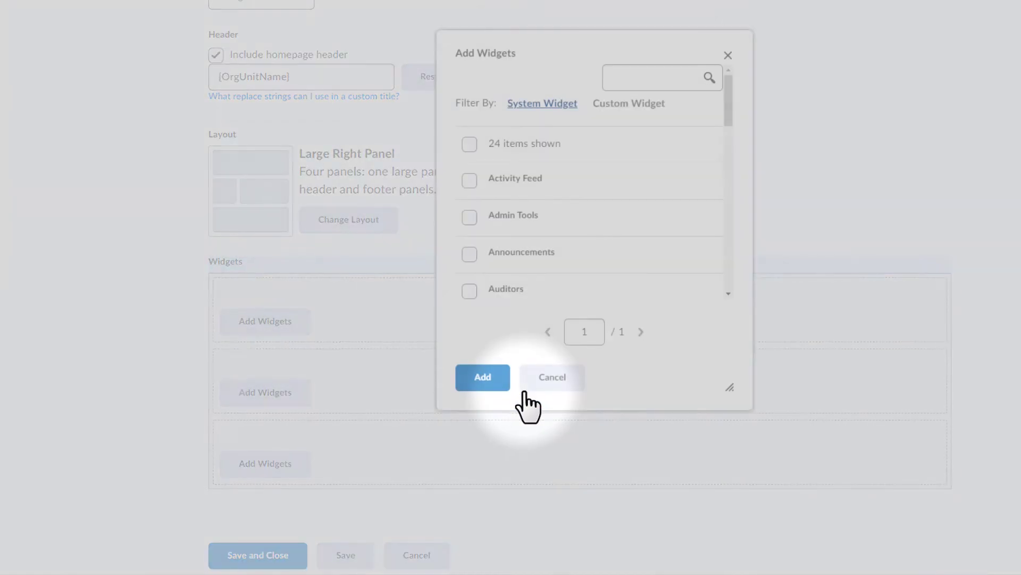
{"action": "scroll", "coordinate": [573, 197], "scroll_direction": "down", "scroll_amount": 2}
{"action": "scroll", "coordinate": [573, 197], "scroll_direction": "down", "scroll_amount": 7}
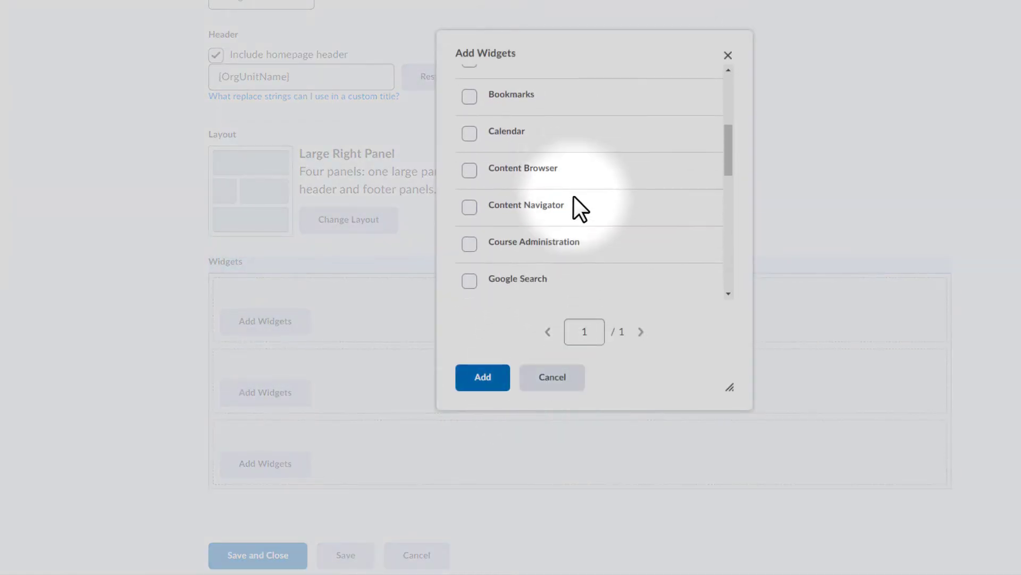
{"action": "scroll", "coordinate": [574, 197], "scroll_direction": "down", "scroll_amount": 3}
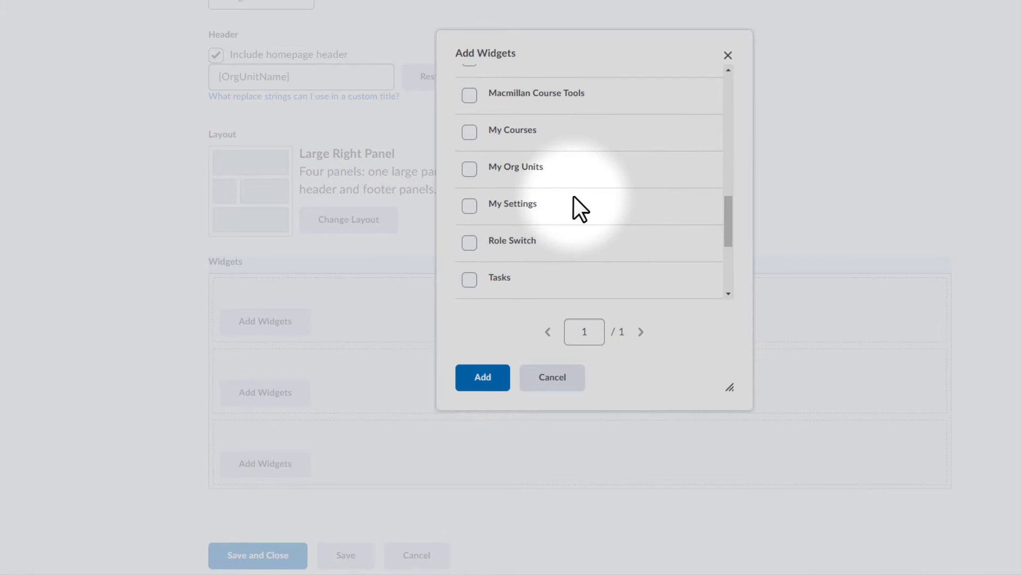
{"action": "scroll", "coordinate": [573, 197], "scroll_direction": "up", "scroll_amount": 5}
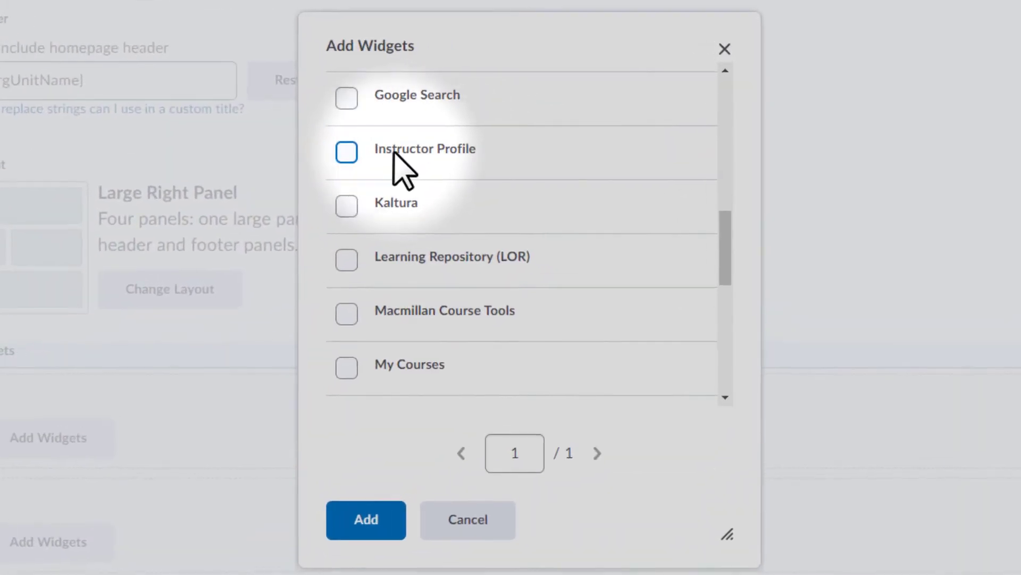
{"action": "left_click", "coordinate": [346, 152]}
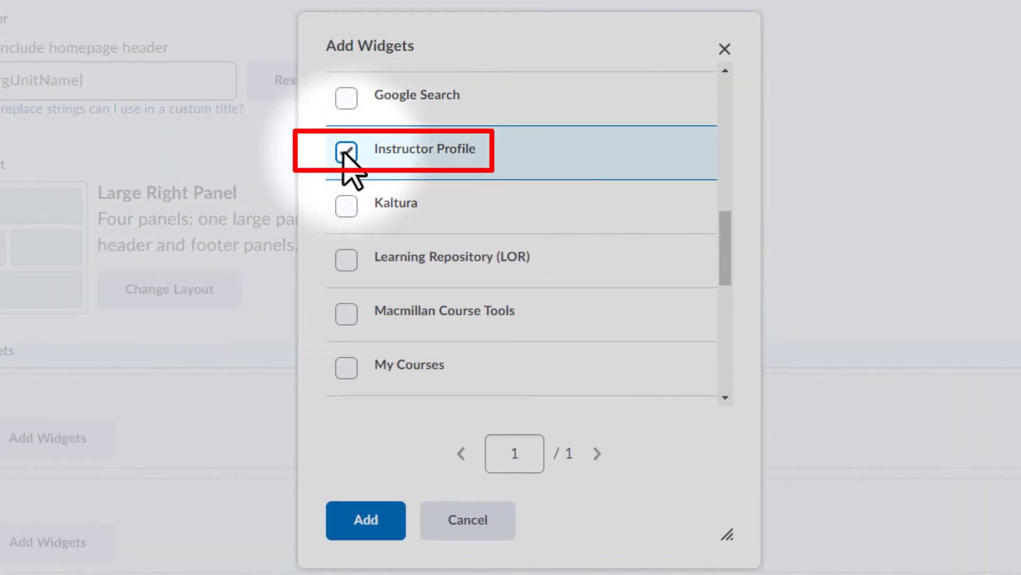
{"action": "left_click", "coordinate": [367, 519]}
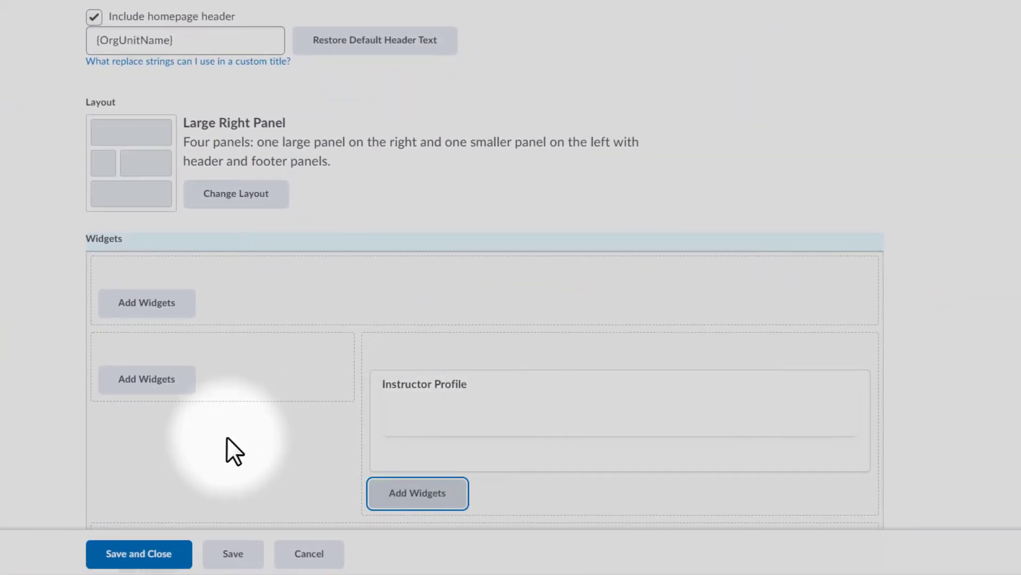
{"action": "scroll", "coordinate": [227, 437], "scroll_direction": "down", "scroll_amount": 2}
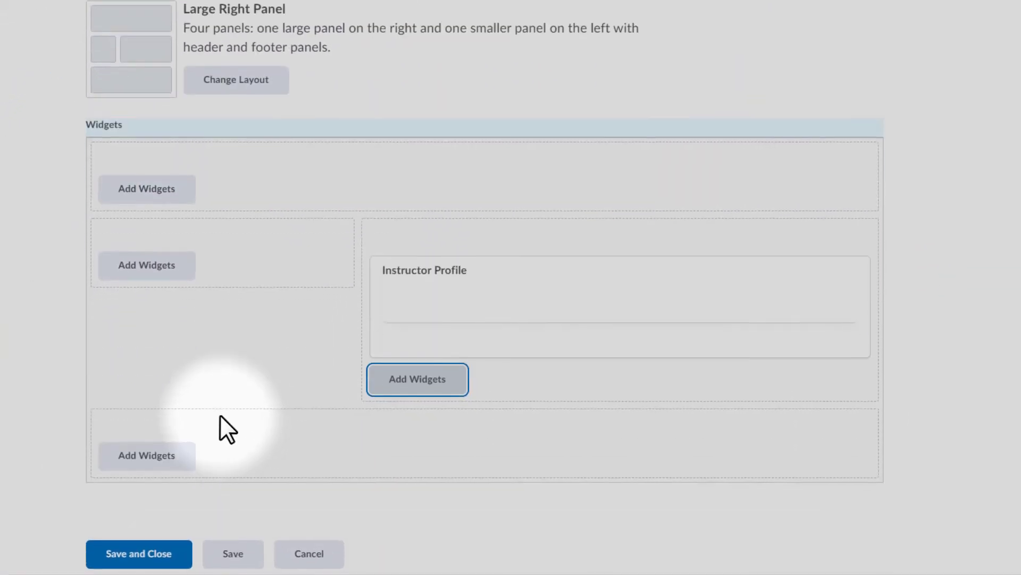
{"action": "left_click", "coordinate": [154, 553]}
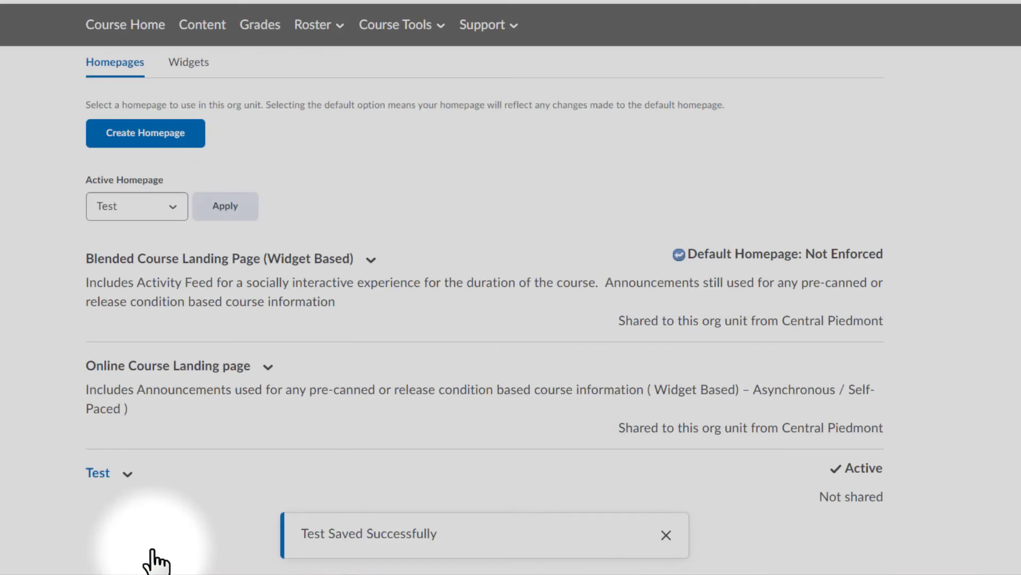
From the course home, open the Instructor Profile widget's Properties in Edit Widget.
{"action": "left_click", "coordinate": [132, 32]}
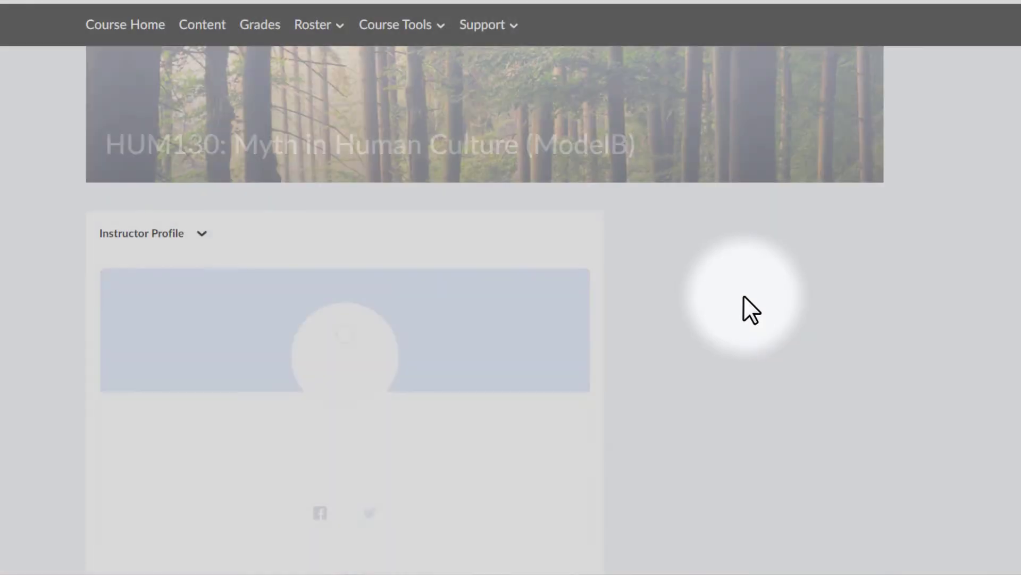
{"action": "scroll", "coordinate": [744, 308], "scroll_direction": "down", "scroll_amount": 3}
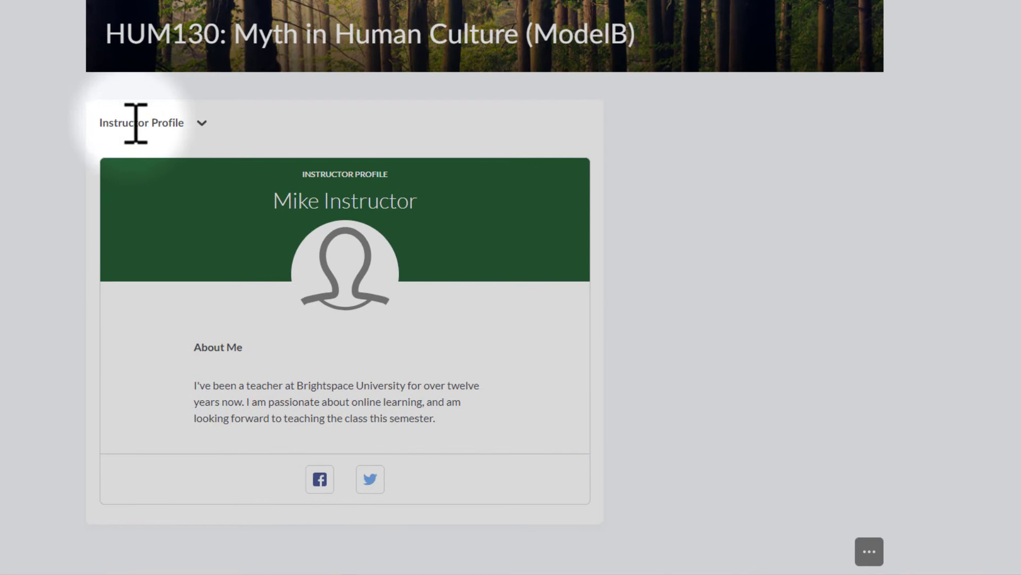
{"action": "left_click", "coordinate": [202, 123]}
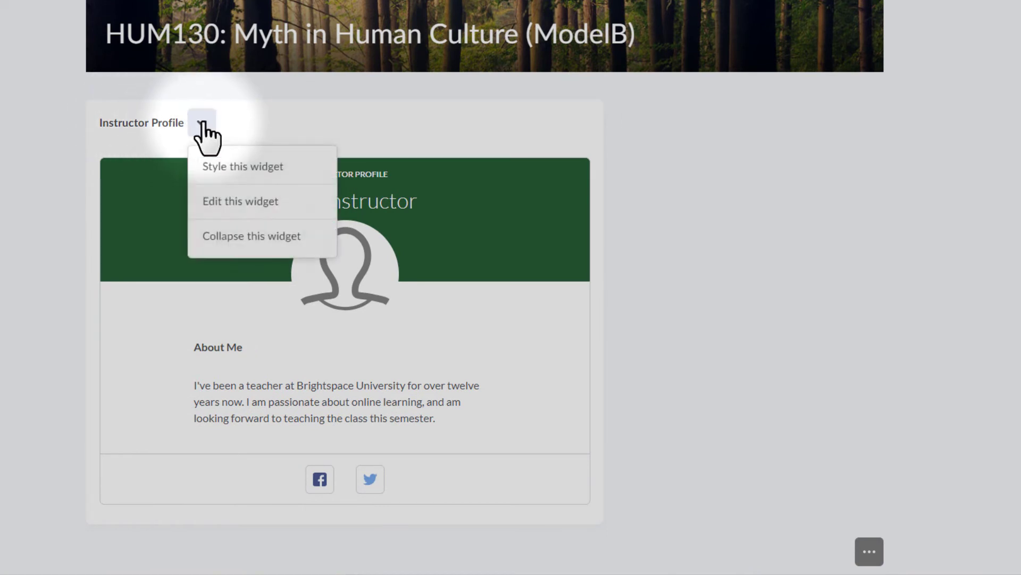
{"action": "left_click", "coordinate": [234, 205]}
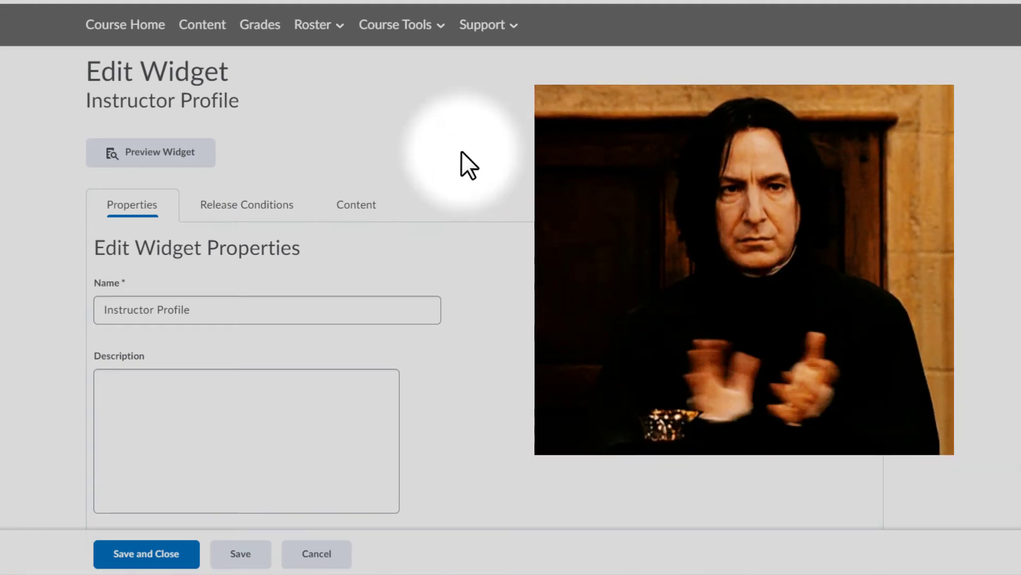
{"action": "scroll", "coordinate": [493, 164], "scroll_direction": "down", "scroll_amount": 1}
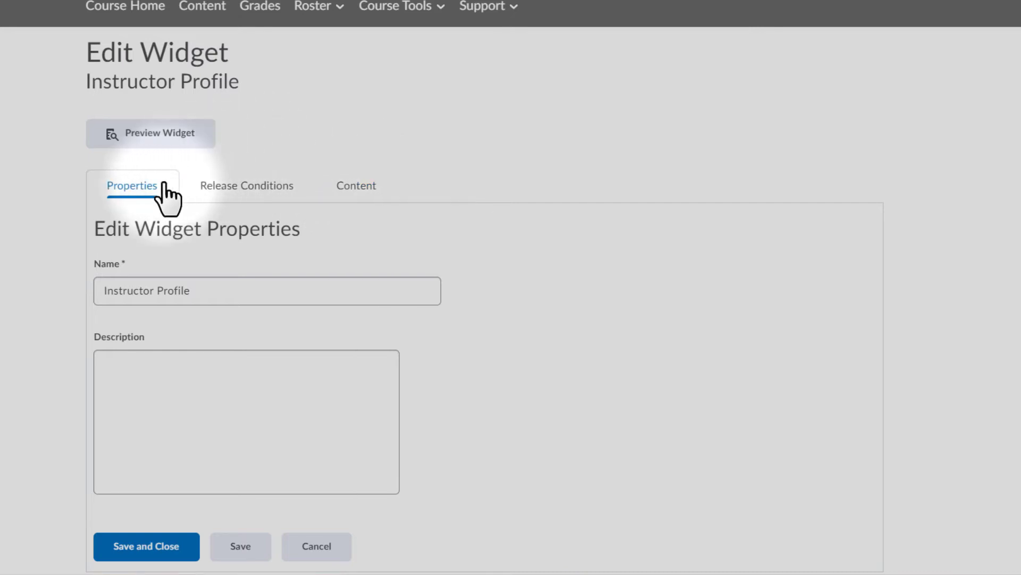
Show the Instructor Profile widget's Content editor and drag its grip to make it larger.
{"action": "left_click", "coordinate": [357, 185]}
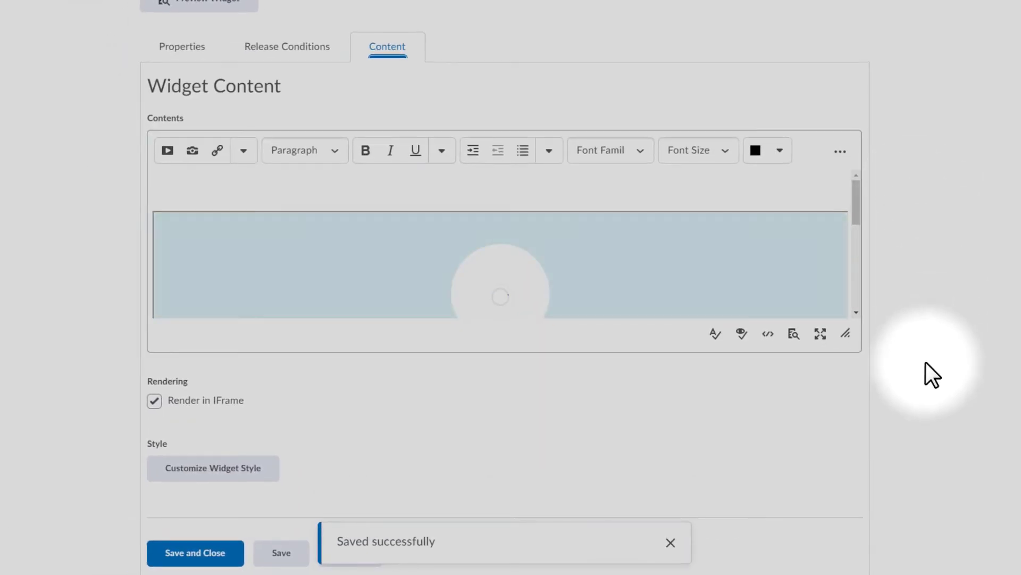
{"action": "left_click_drag", "start_coordinate": [847, 333], "coordinate": [869, 445]}
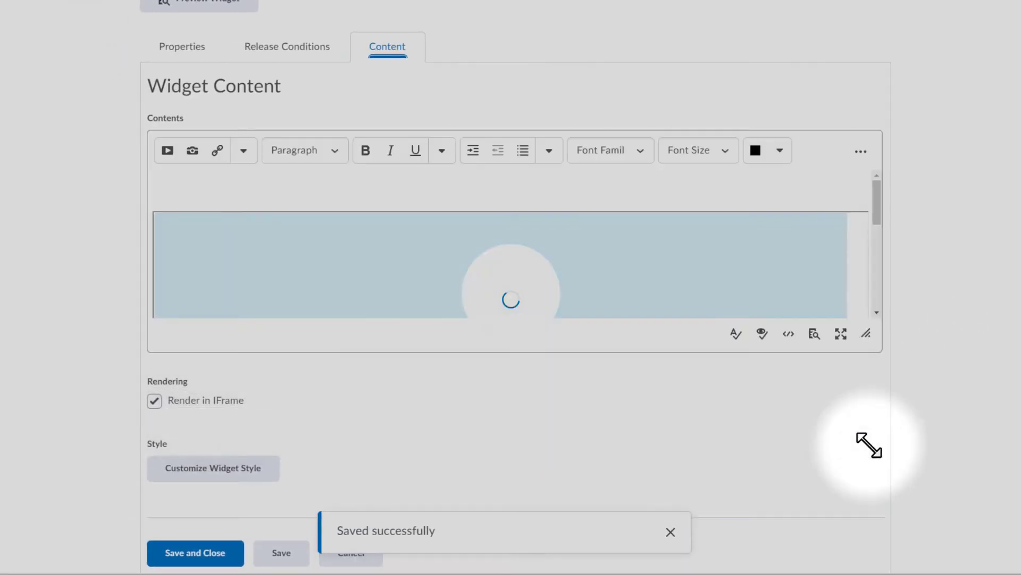
{"action": "scroll", "coordinate": [977, 234], "scroll_direction": "down", "scroll_amount": 2}
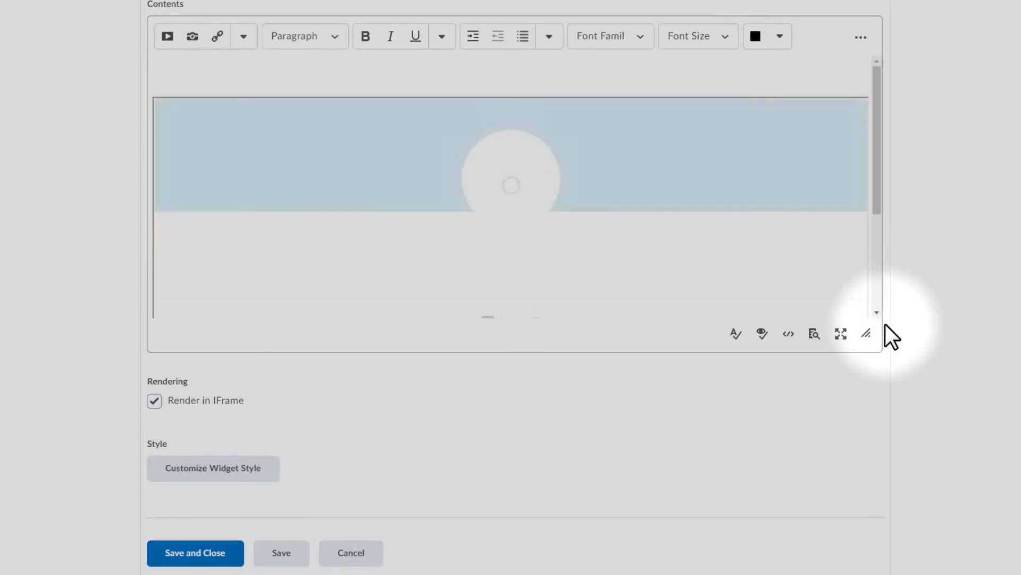
{"action": "left_click_drag", "start_coordinate": [865, 333], "coordinate": [867, 469]}
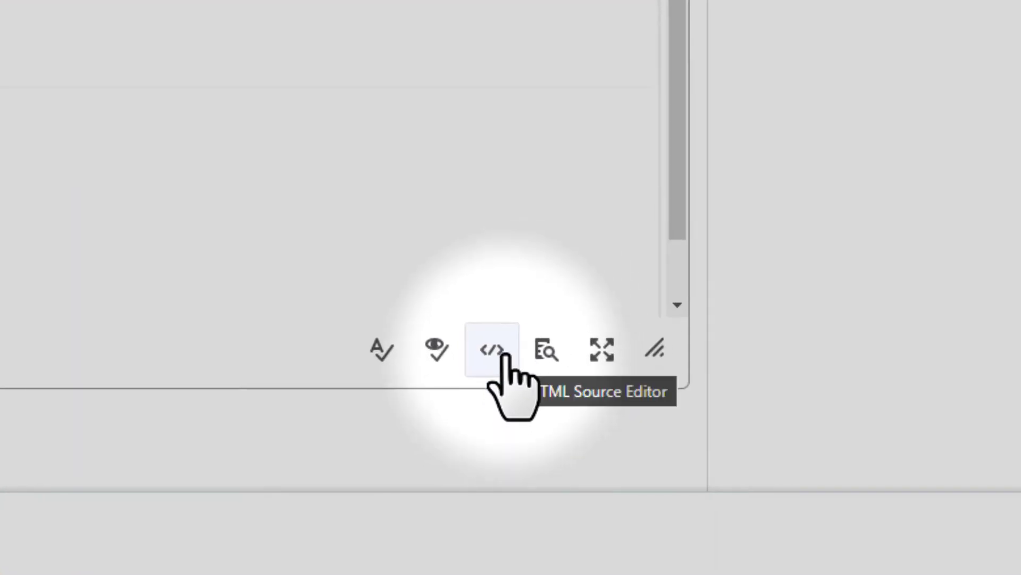
Delete all of the widget's default HTML source code and save the empty content.
{"action": "left_click", "coordinate": [499, 355]}
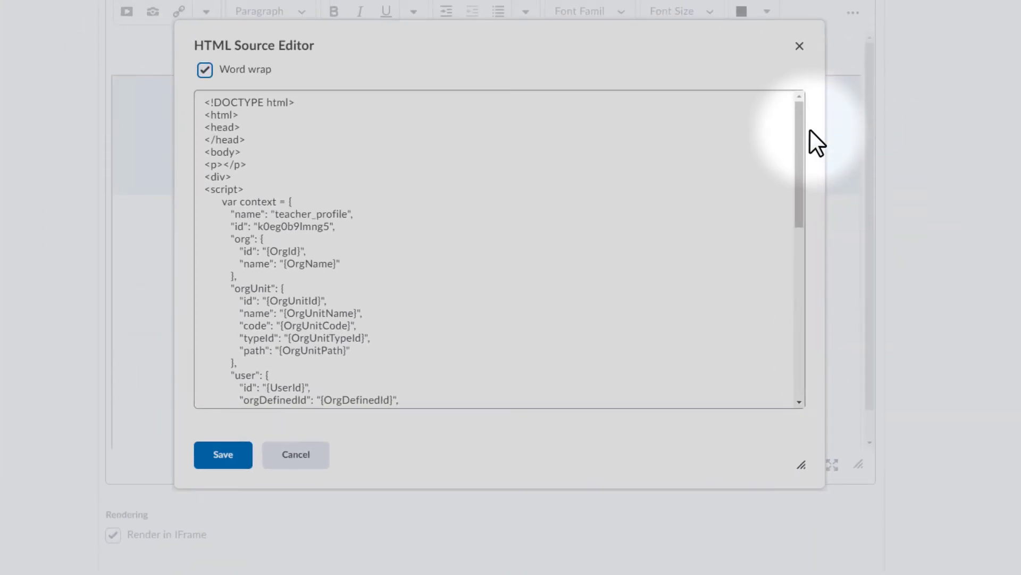
{"action": "left_click_drag", "start_coordinate": [799, 132], "coordinate": [799, 341]}
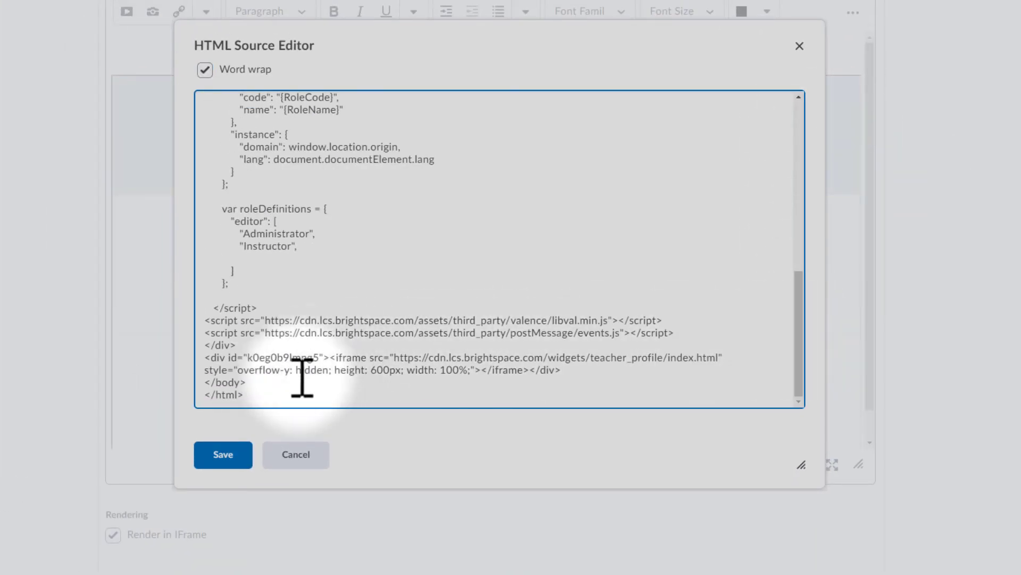
{"action": "left_click_drag", "start_coordinate": [273, 392], "coordinate": [201, 1]}
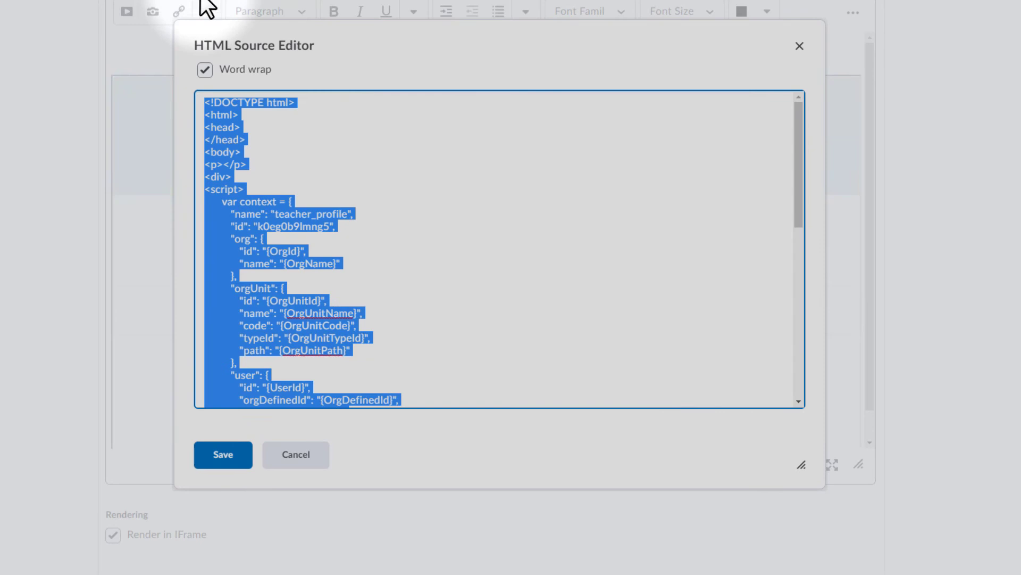
{"action": "key", "text": "Delete"}
{"action": "left_click", "coordinate": [213, 456]}
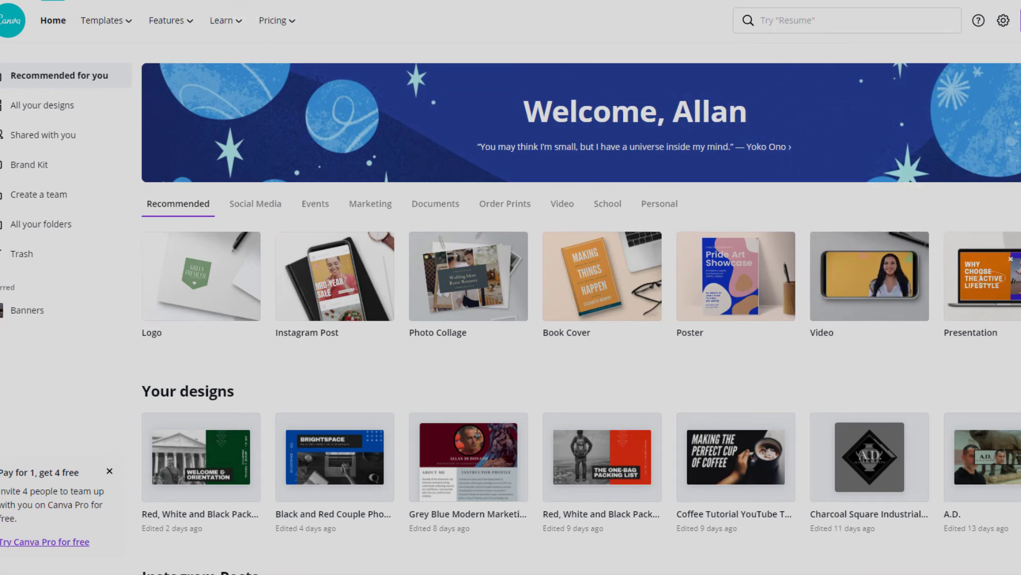
Scroll Canva's template carousel and browse the Resume template search results.
{"action": "scroll", "coordinate": [580, 276], "scroll_direction": "right", "scroll_amount": 5}
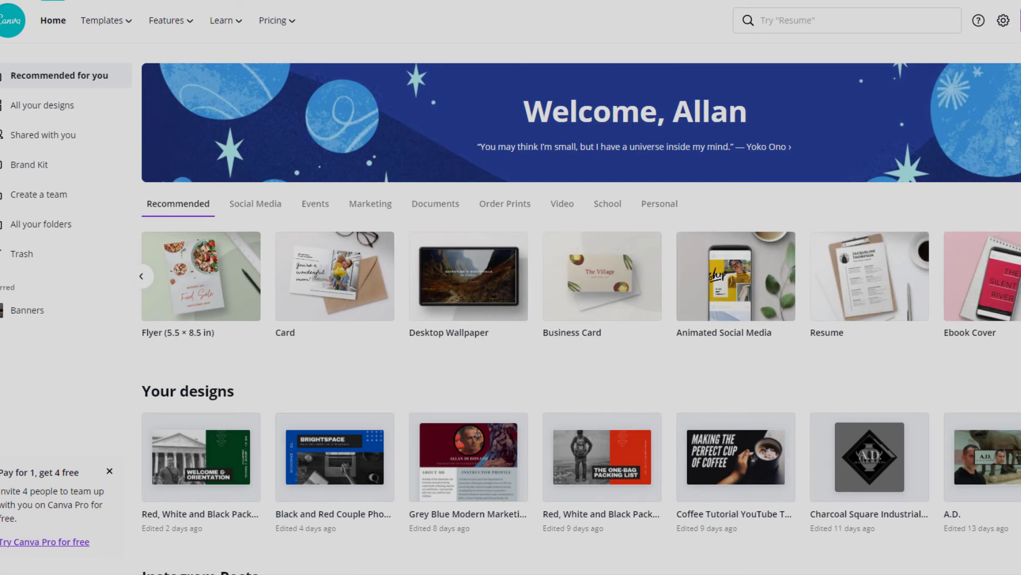
{"action": "mouse_move", "coordinate": [895, 306]}
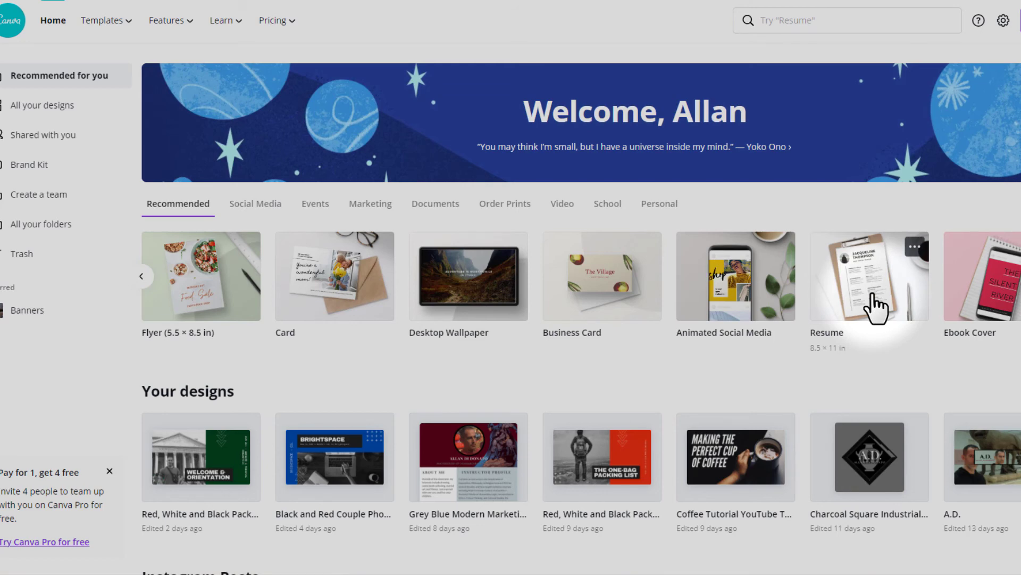
{"action": "left_click", "coordinate": [875, 308]}
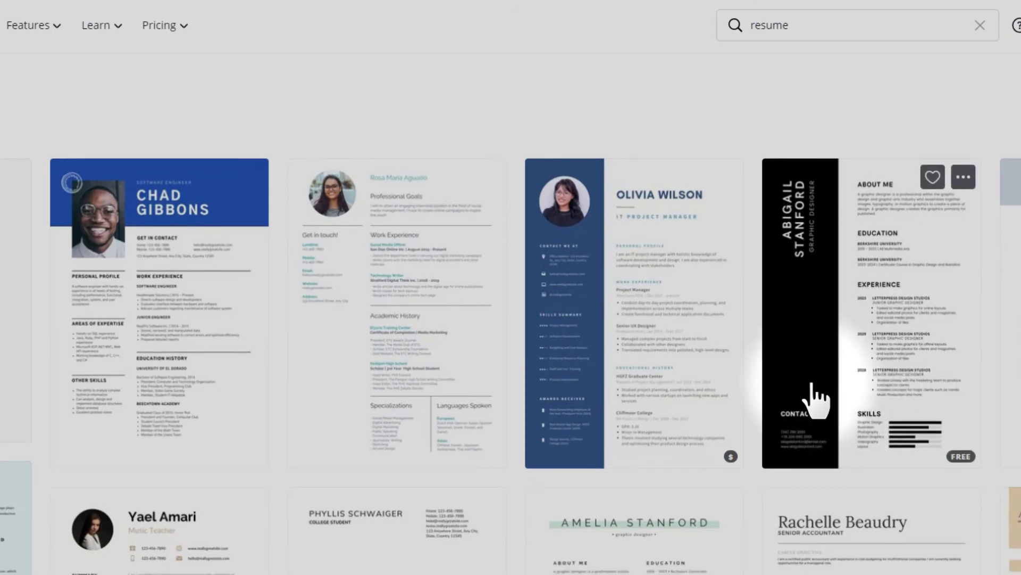
{"action": "scroll", "coordinate": [819, 404], "scroll_direction": "down", "scroll_amount": 8}
{"action": "scroll", "coordinate": [816, 399], "scroll_direction": "down", "scroll_amount": 5}
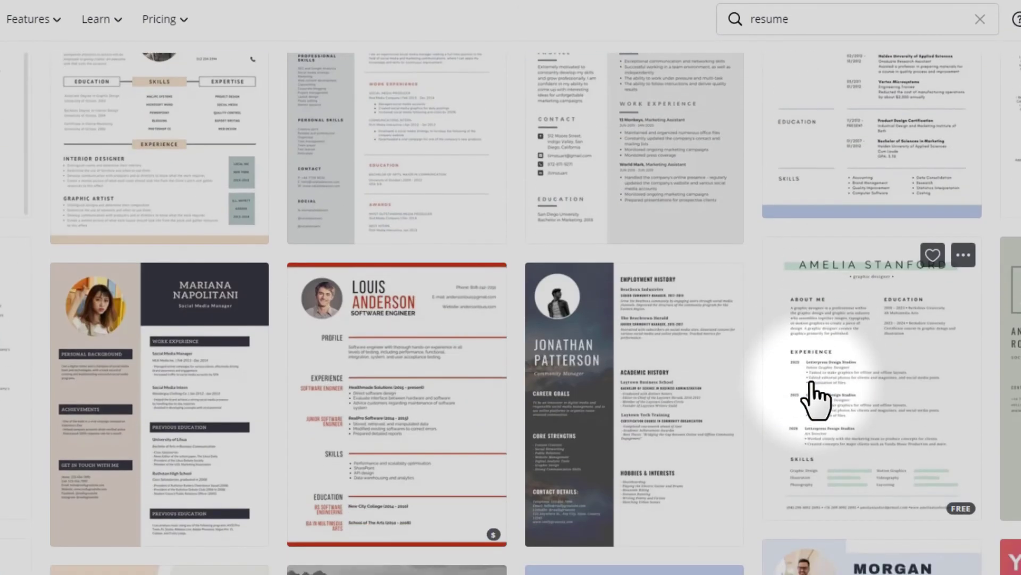
{"action": "scroll", "coordinate": [817, 405], "scroll_direction": "up", "scroll_amount": 15}
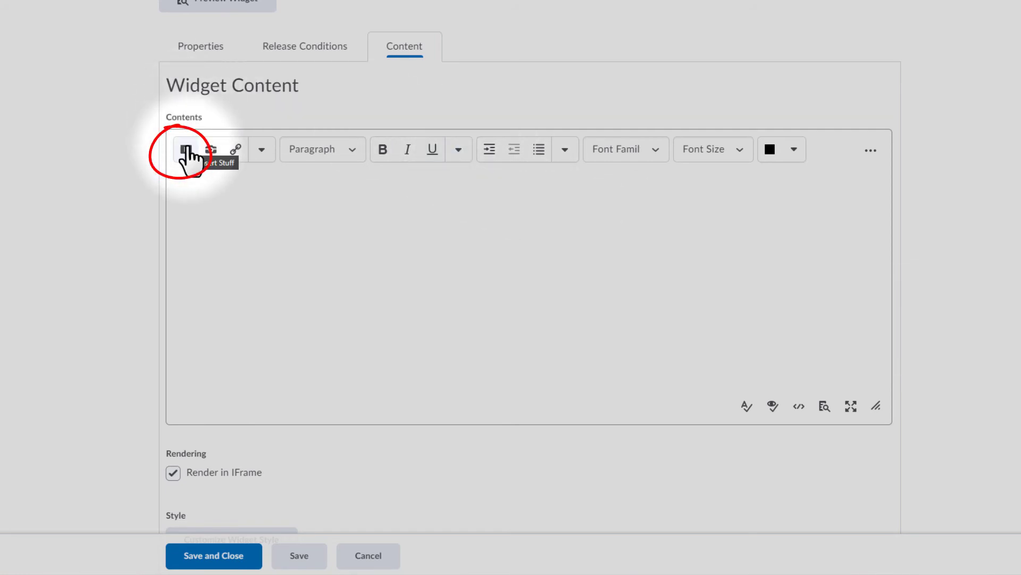
Insert Instructor profile 2.png from Course Offering Files into the widget content.
{"action": "left_click", "coordinate": [186, 153]}
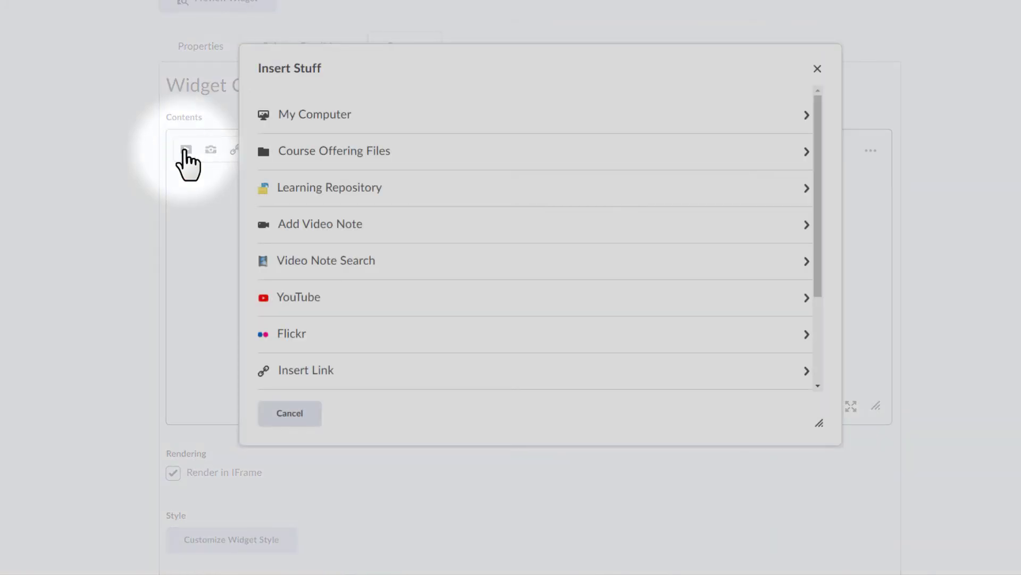
{"action": "left_click", "coordinate": [327, 160]}
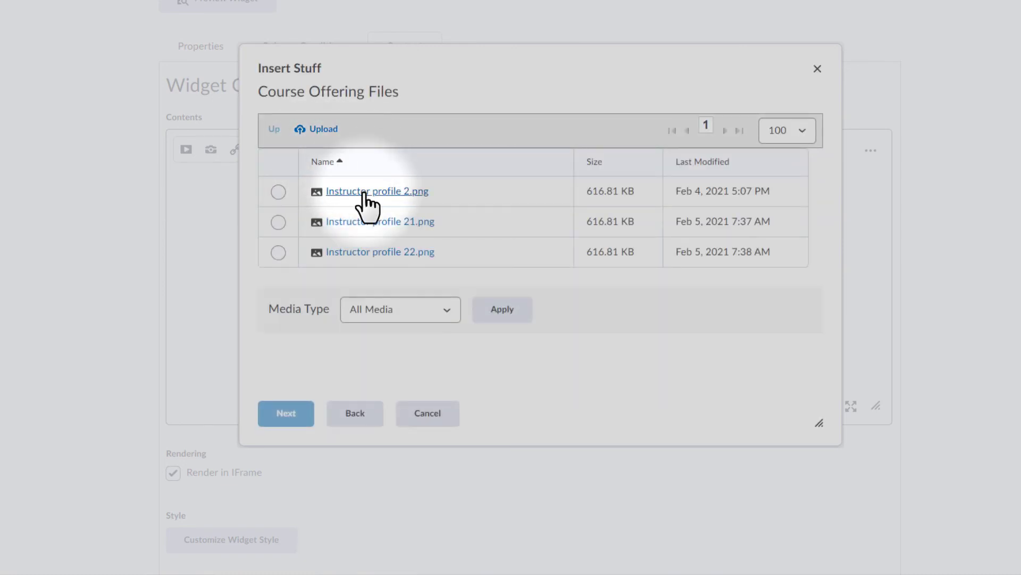
{"action": "left_click", "coordinate": [277, 192]}
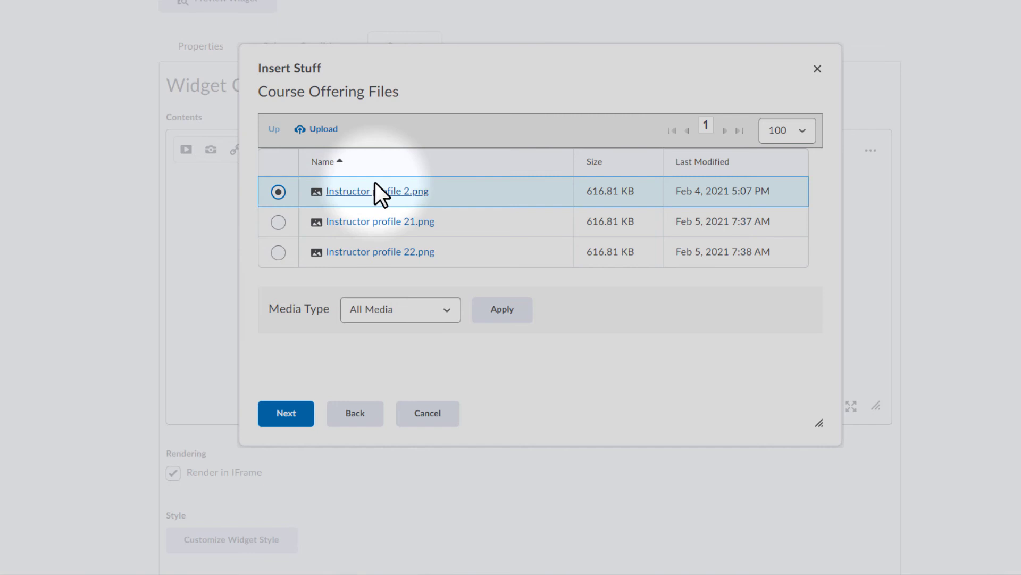
{"action": "left_click", "coordinate": [284, 413]}
{"action": "left_click", "coordinate": [290, 213]}
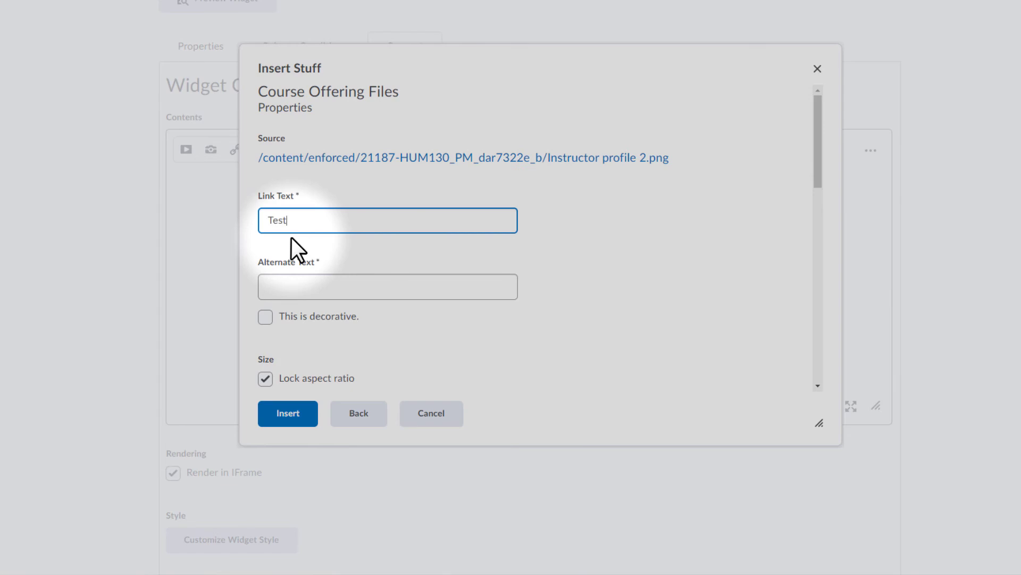
{"action": "left_click", "coordinate": [292, 290]}
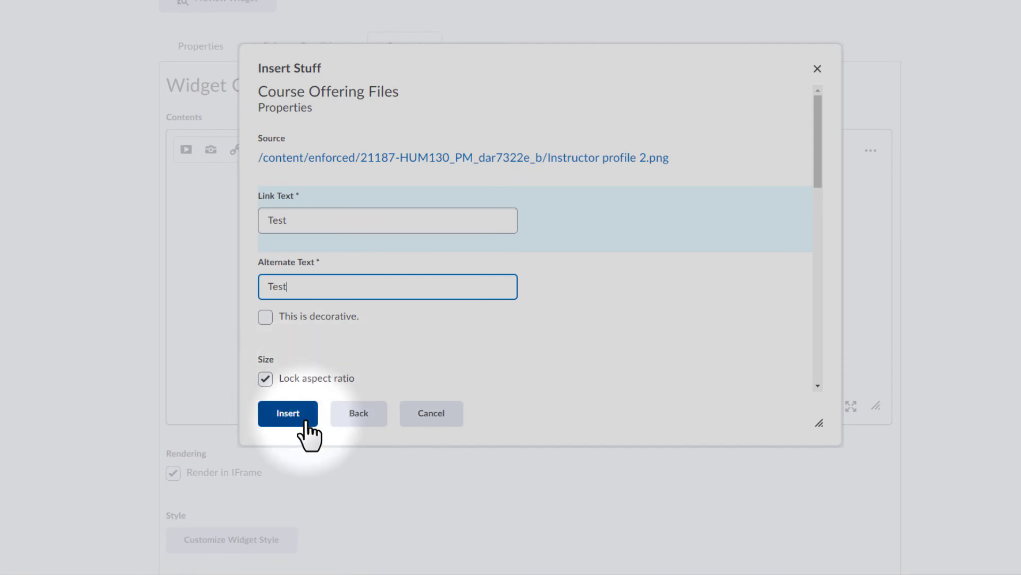
{"action": "left_click", "coordinate": [286, 414]}
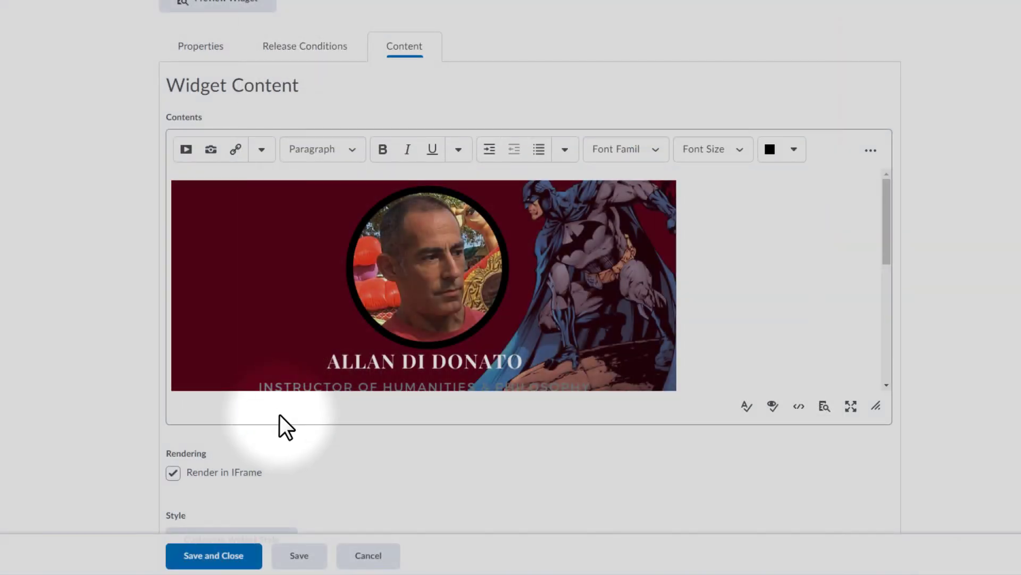
Turn off Render in IFrame, then save and close the Instructor Profile widget.
{"action": "scroll", "coordinate": [309, 433], "scroll_direction": "down", "scroll_amount": 2}
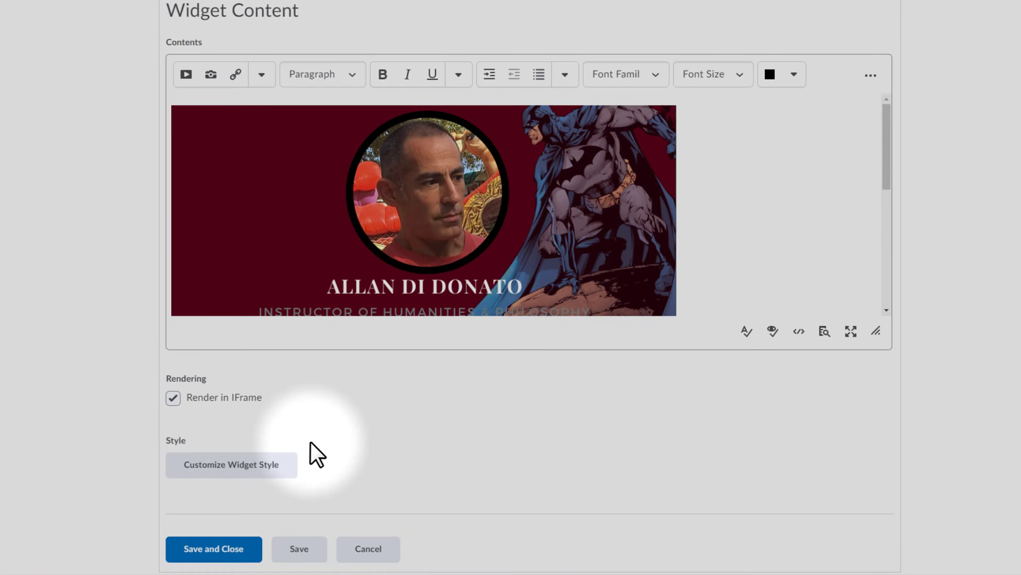
{"action": "left_click", "coordinate": [176, 400]}
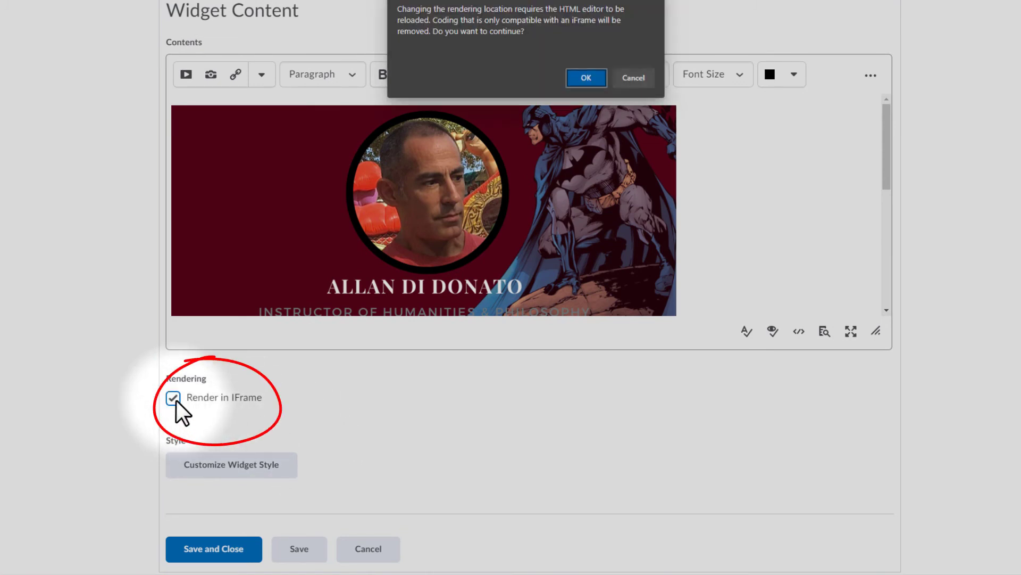
{"action": "left_click", "coordinate": [587, 80]}
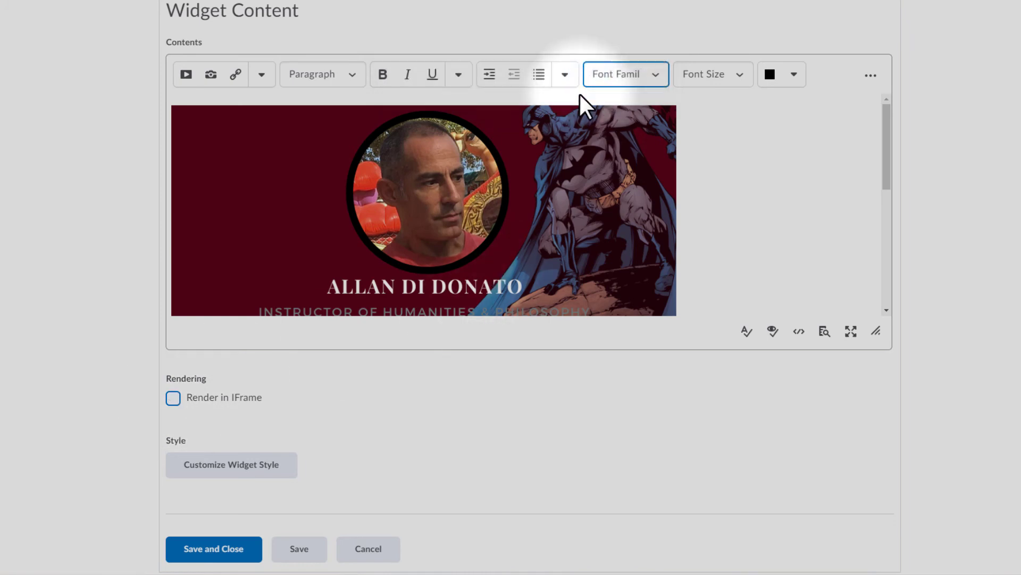
{"action": "left_click", "coordinate": [299, 549]}
{"action": "scroll", "coordinate": [152, 276], "scroll_direction": "down", "scroll_amount": 2}
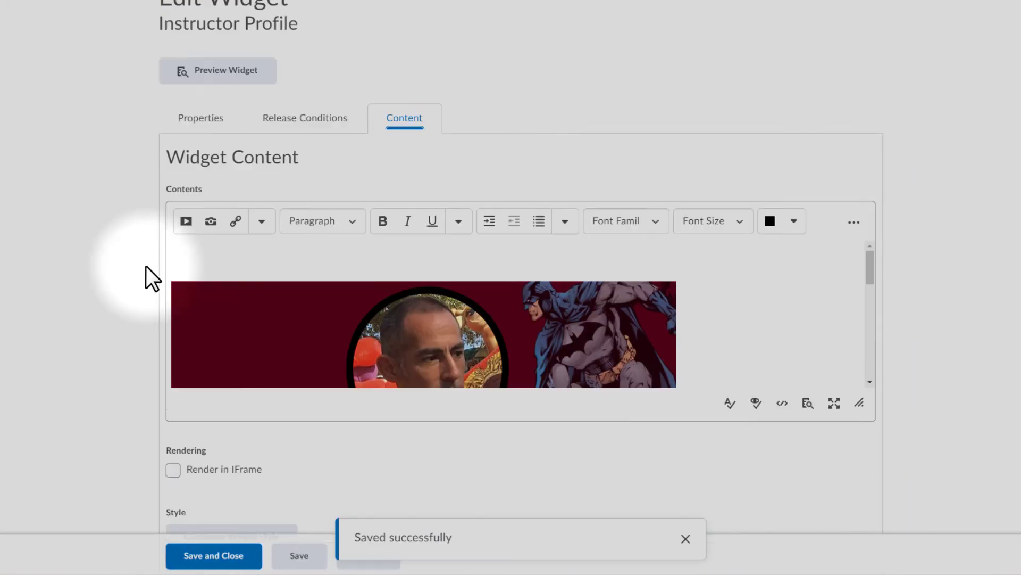
{"action": "scroll", "coordinate": [152, 276], "scroll_direction": "down", "scroll_amount": 1}
{"action": "left_click", "coordinate": [219, 548]}
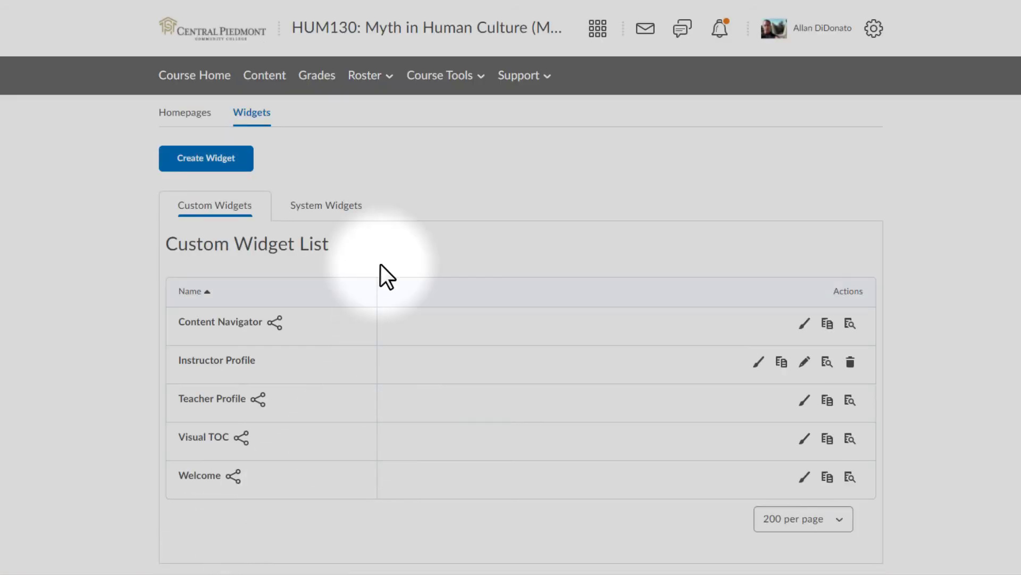
Go to the HUM130 Course Home and scroll down to the Instructor Profile widget.
{"action": "left_click", "coordinate": [196, 80]}
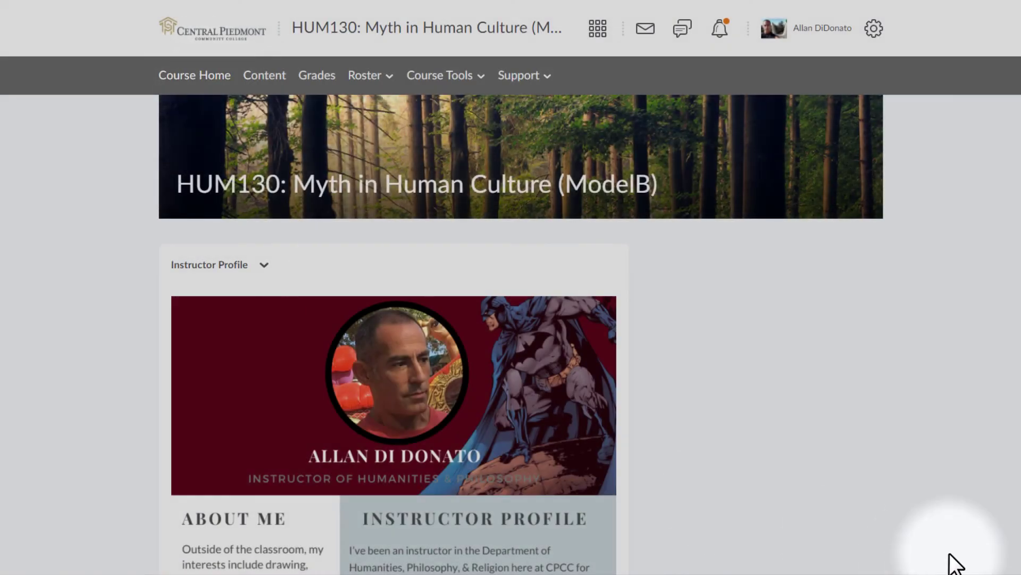
{"action": "scroll", "coordinate": [1014, 373], "scroll_direction": "down", "scroll_amount": 4}
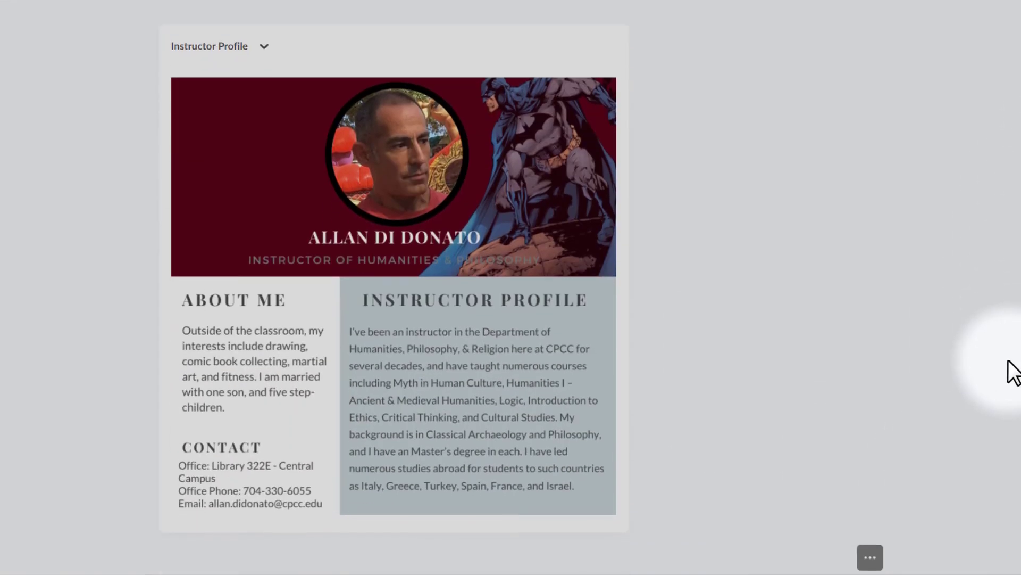